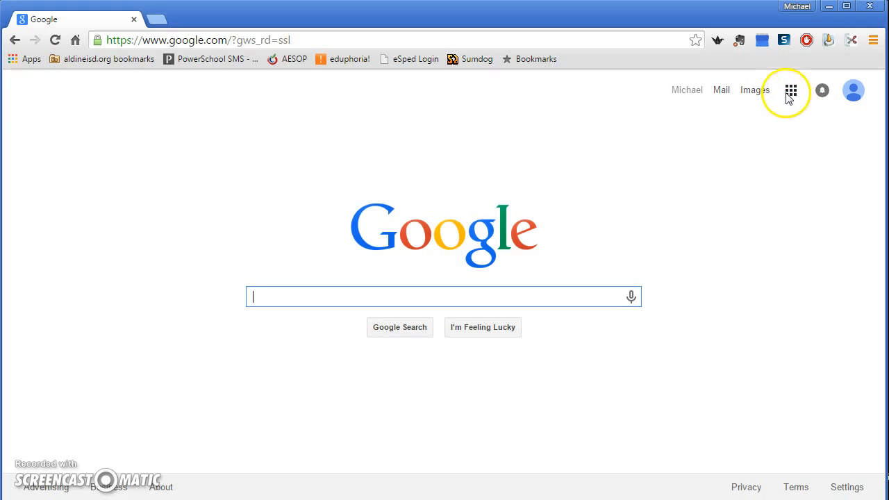
Step: Open Google Calendar from the browser's apps page after viewing the Google apps launcher
left_click(792, 96)
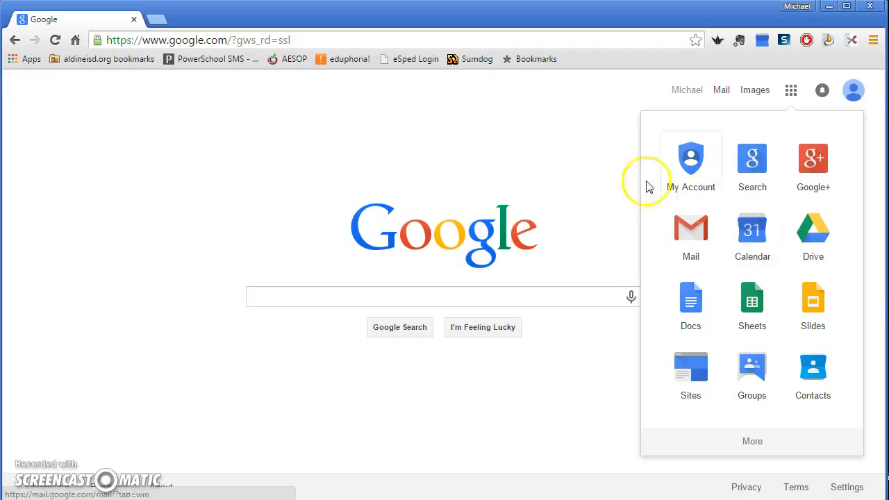
left_click(555, 134)
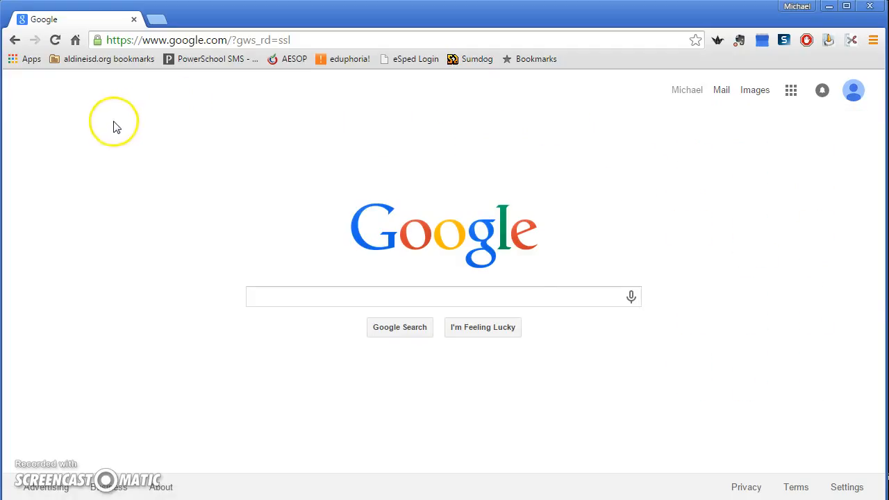
left_click(19, 64)
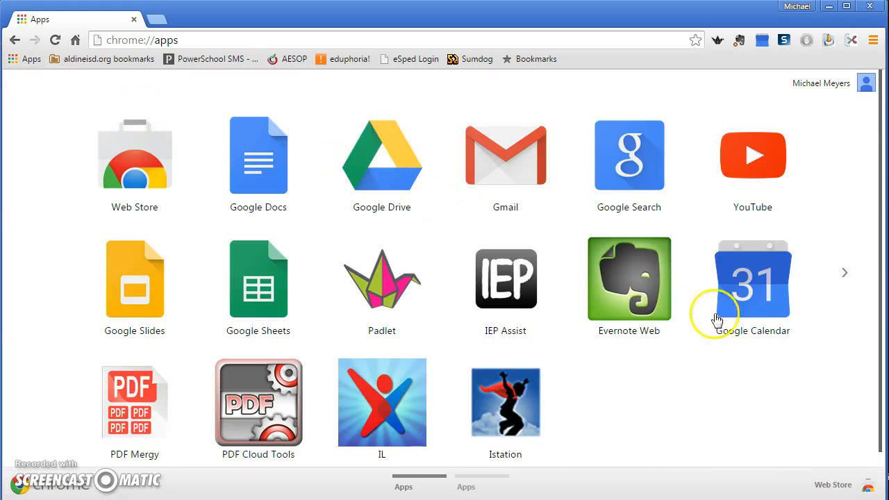
left_click(770, 309)
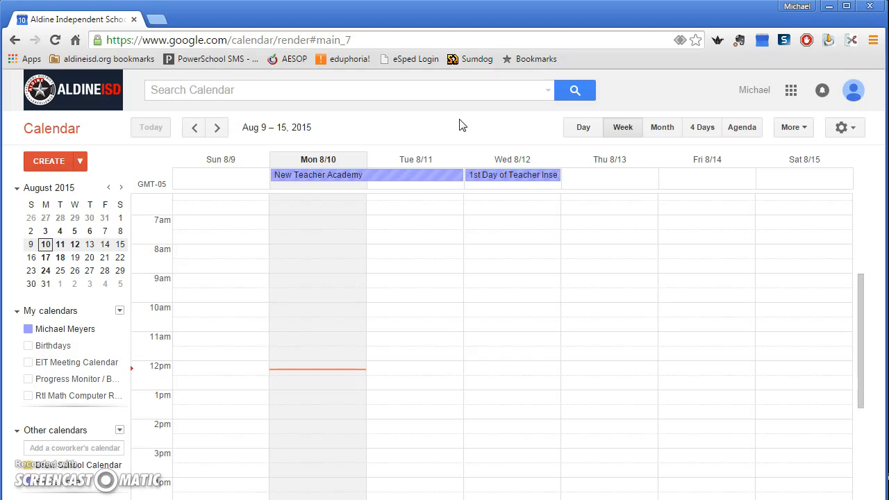
Step: Look over the calendar search, the Google apps launcher and the event creation option
left_click(350, 88)
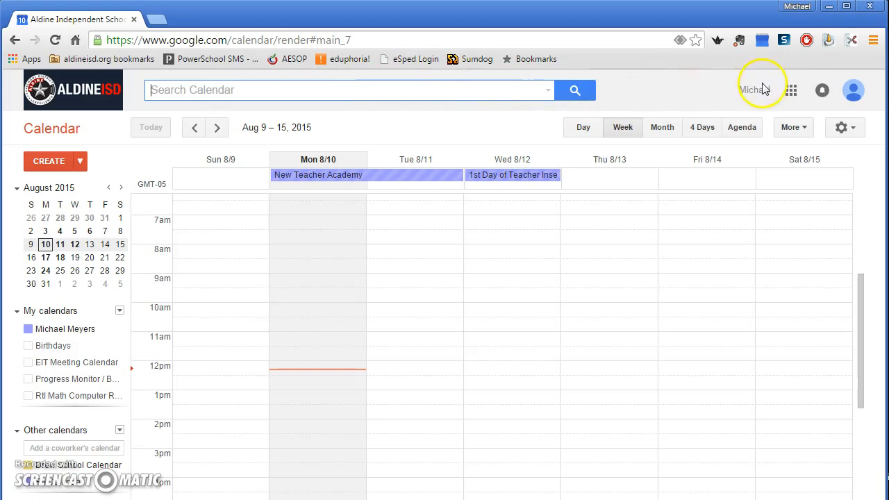
left_click(792, 93)
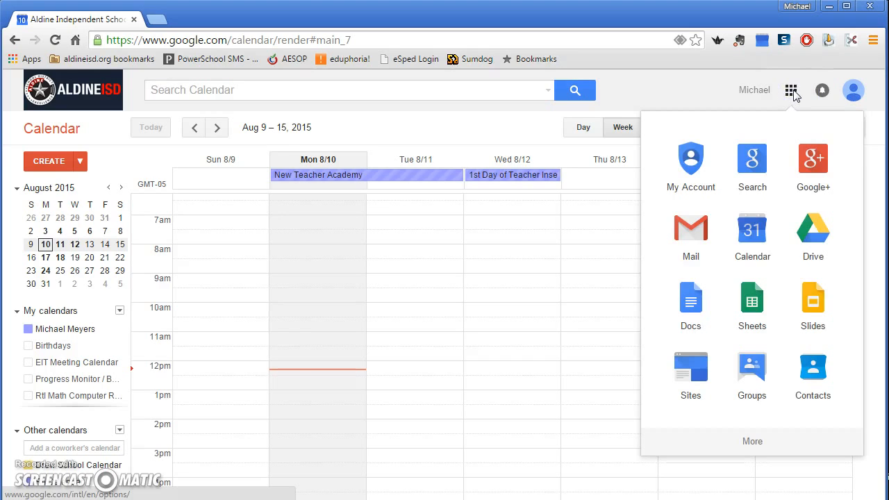
left_click(793, 92)
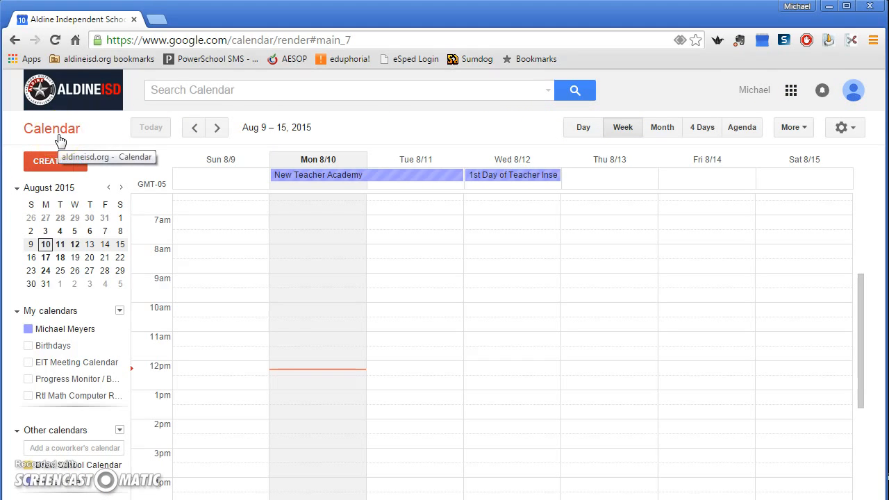
left_click(62, 162)
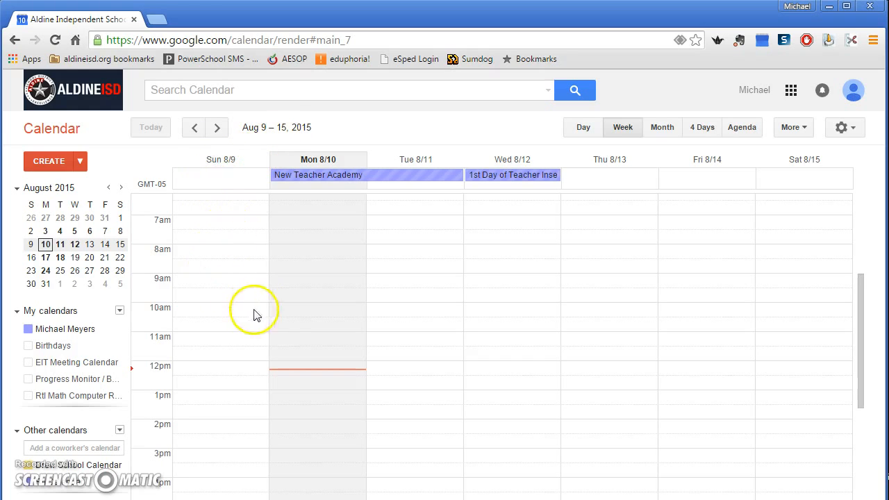
Step: Browse ahead to the week of Aug 23–29, 2015 and return to the week of Aug 9–15
left_click(213, 130)
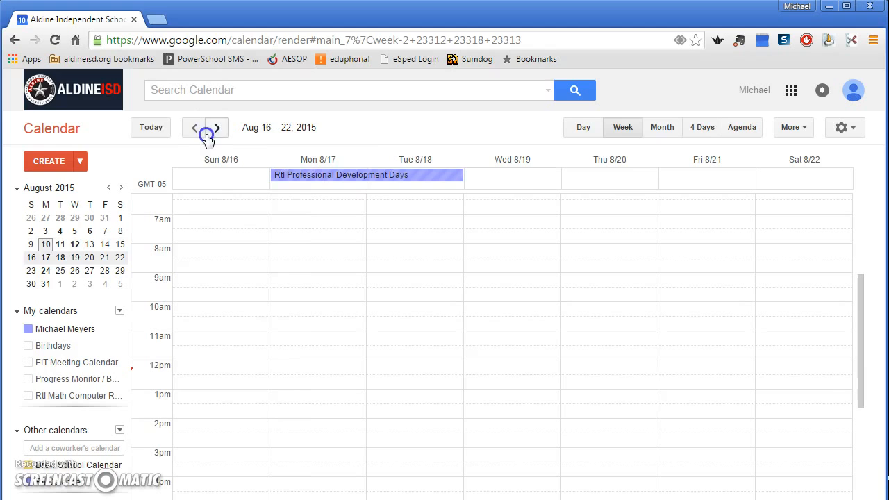
left_click(209, 136)
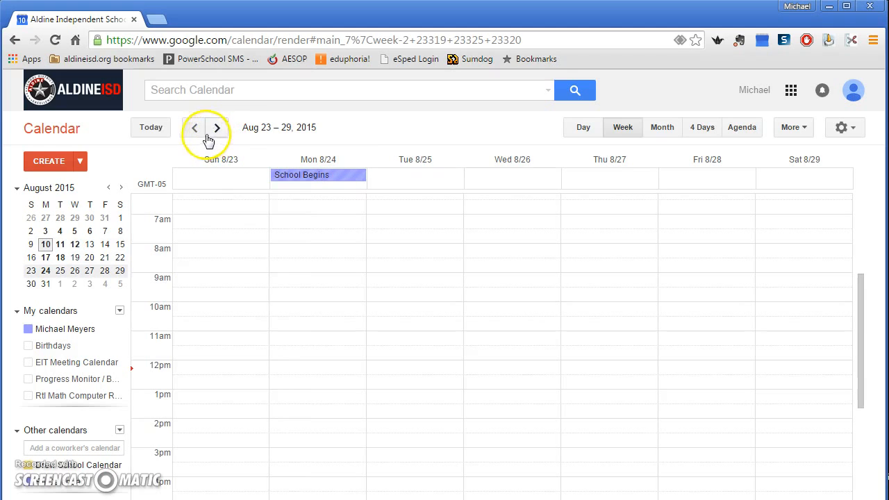
left_click(195, 129)
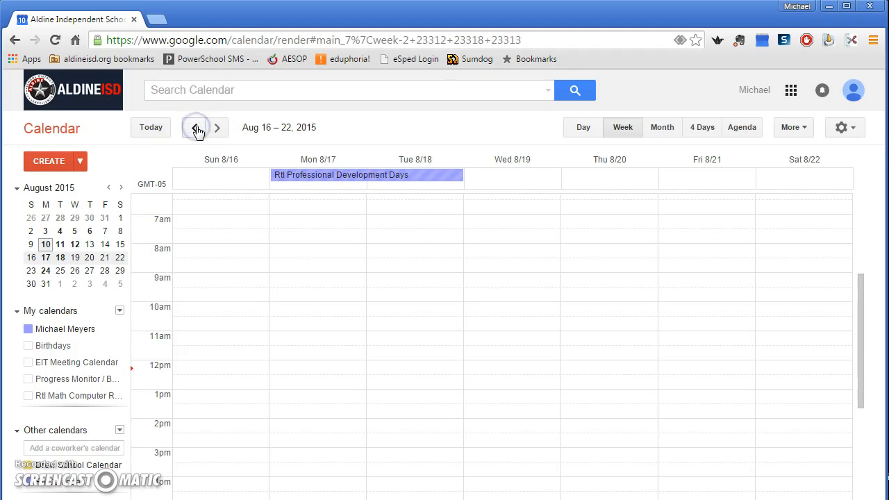
left_click(197, 129)
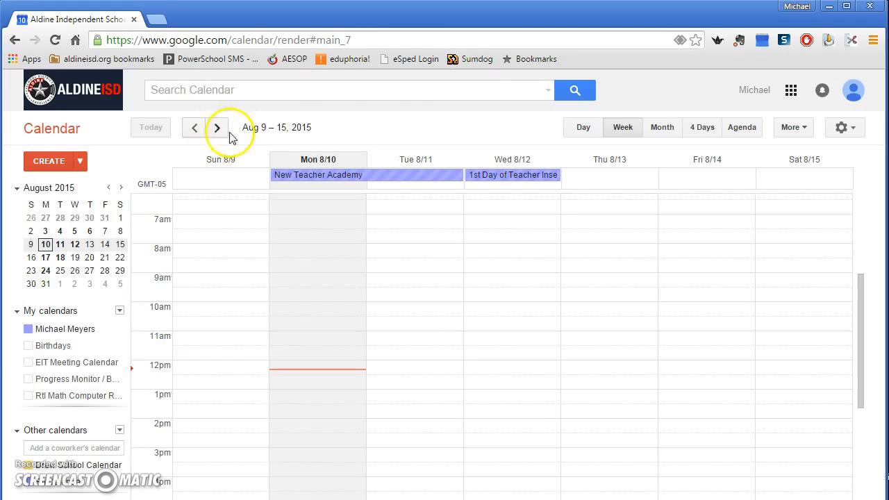
Step: View the calendar in the Day, Week, Month, 4 Days and Agenda layouts
left_click(582, 129)
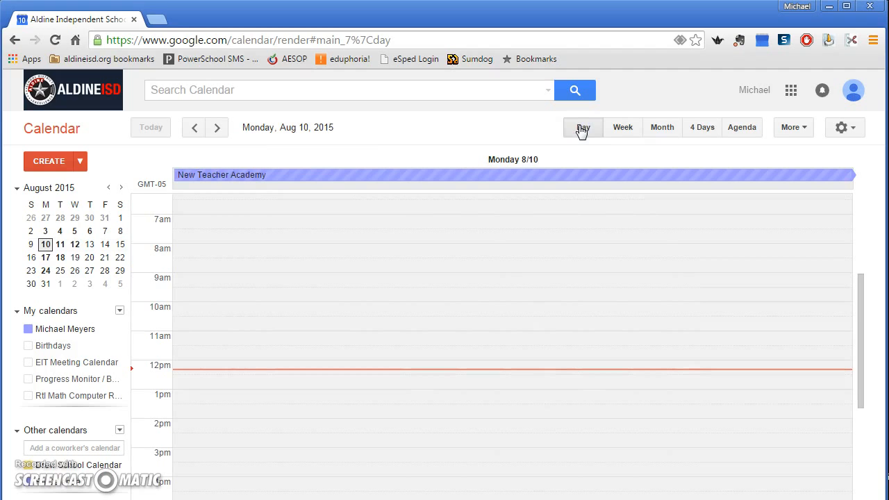
left_click(620, 131)
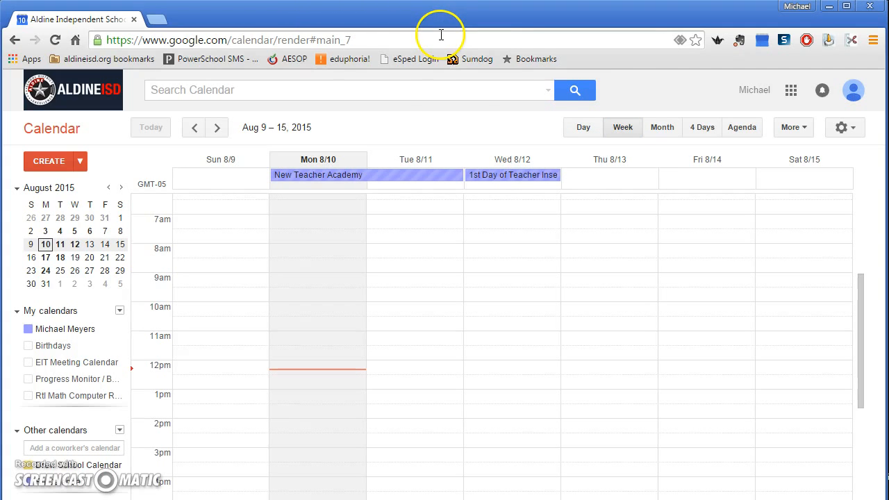
left_click(665, 132)
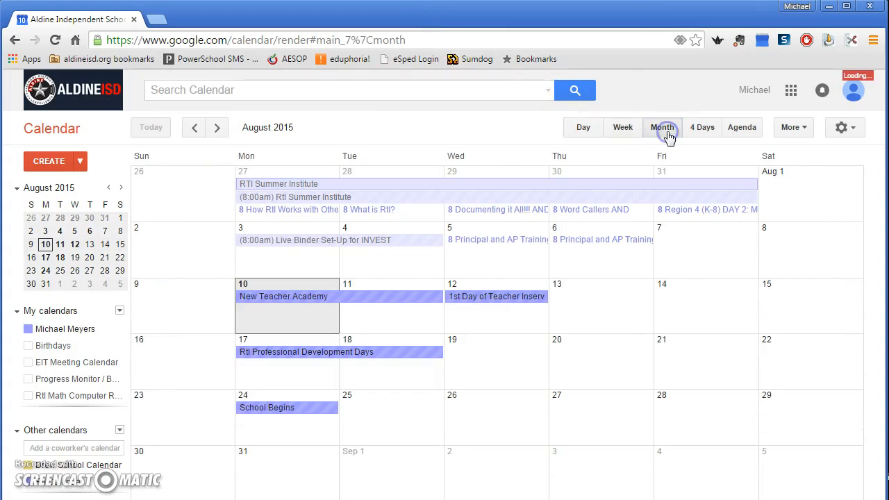
left_click(701, 128)
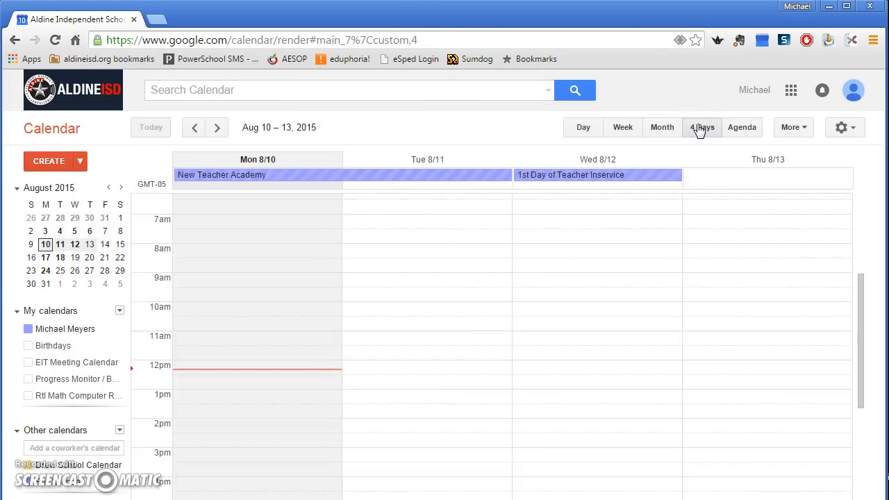
left_click(740, 131)
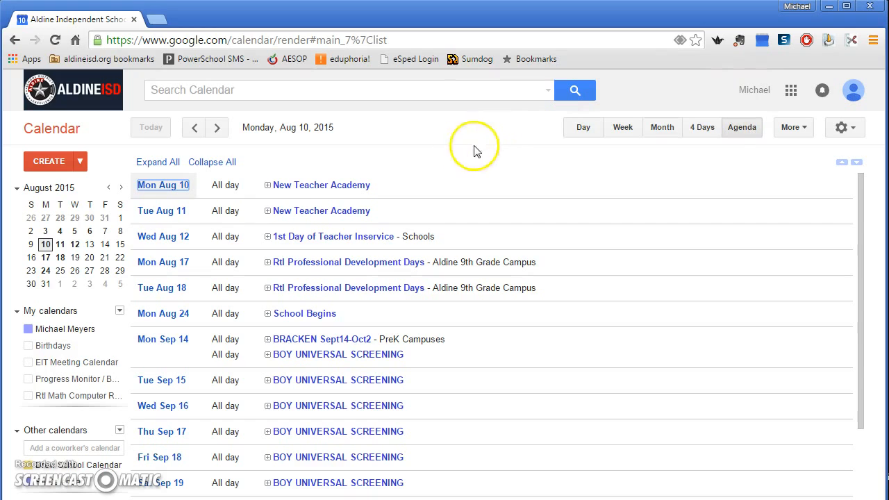
Step: Expand and collapse the Aug 10 New Teacher Academy details, and do the same for all agenda events
left_click(266, 186)
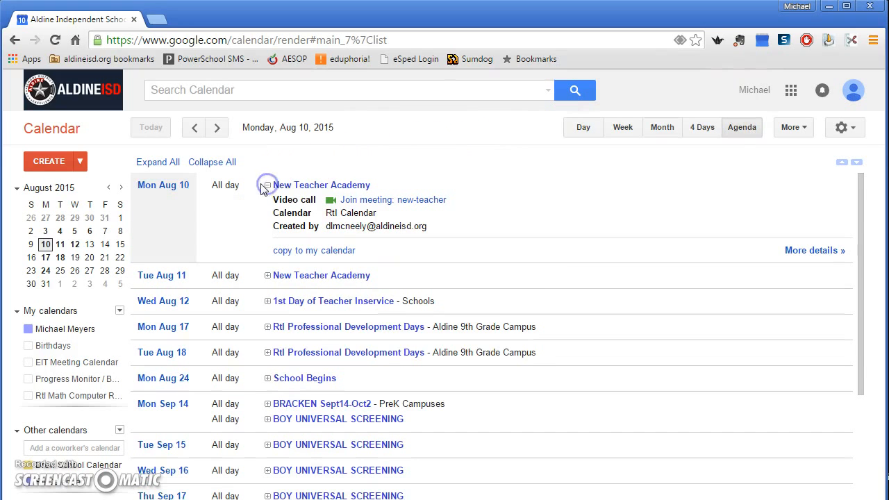
left_click(268, 186)
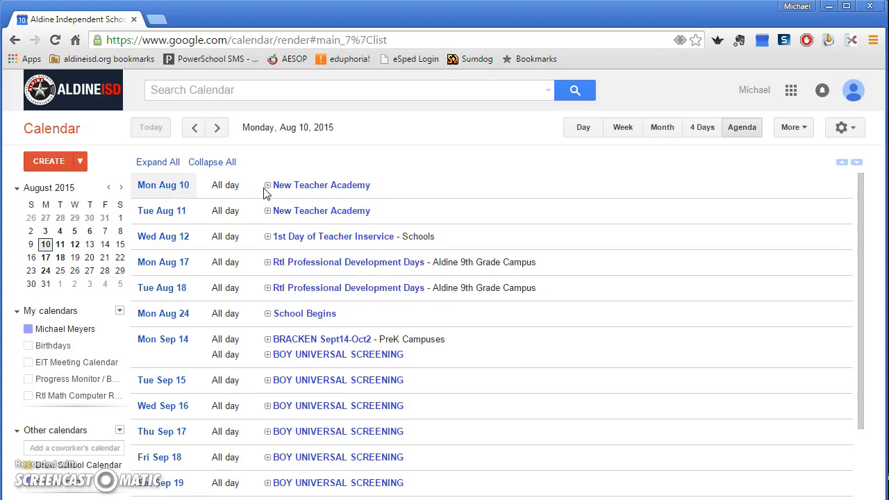
left_click(155, 164)
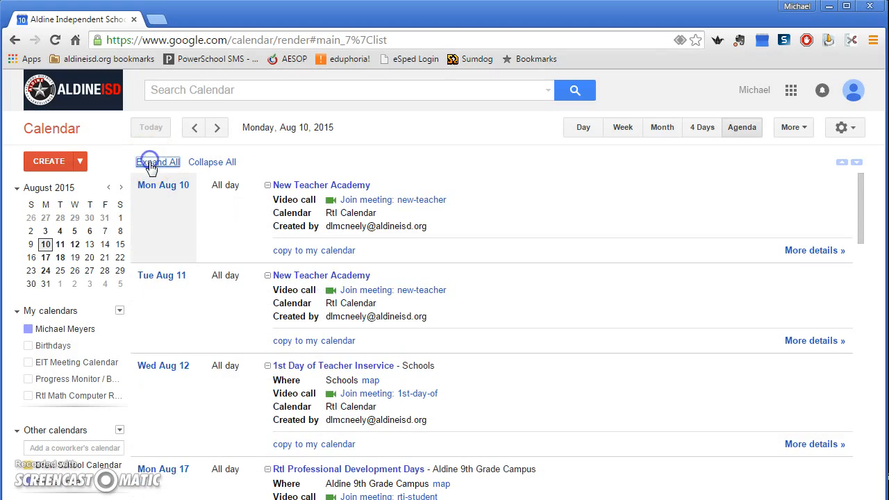
left_click(192, 168)
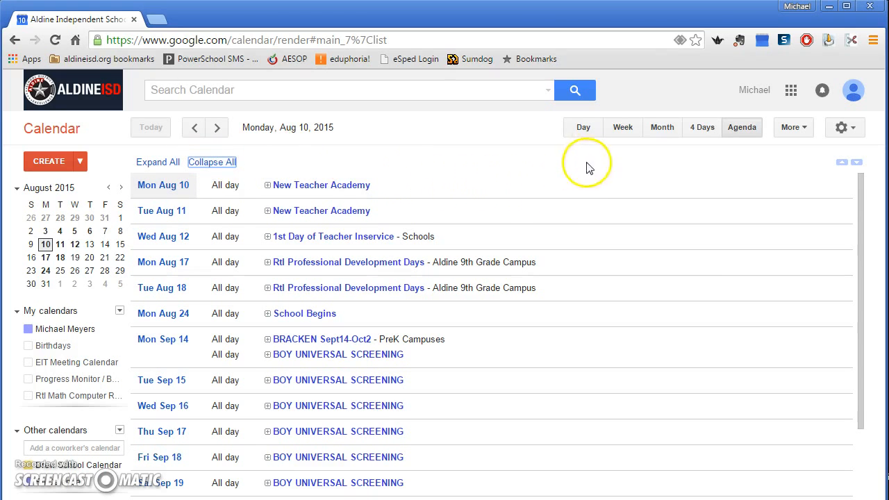
Step: Return the calendar to the Week view and open its print preview
left_click(590, 125)
left_click(608, 129)
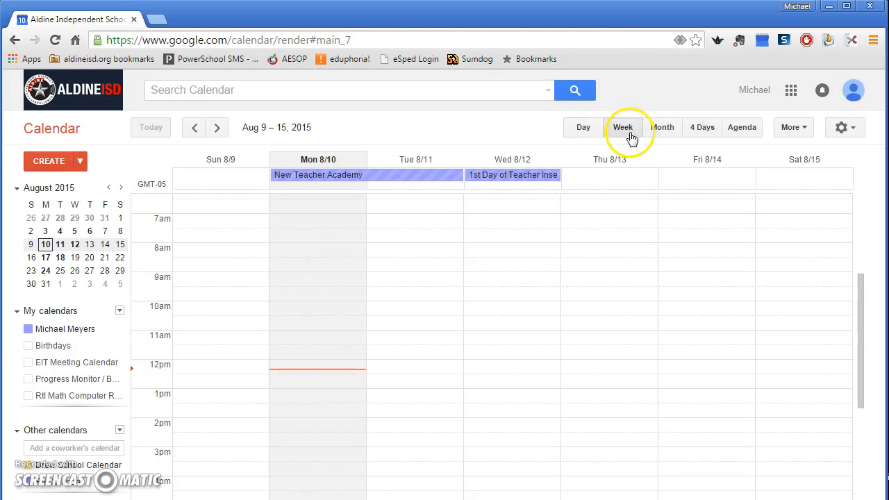
left_click(795, 135)
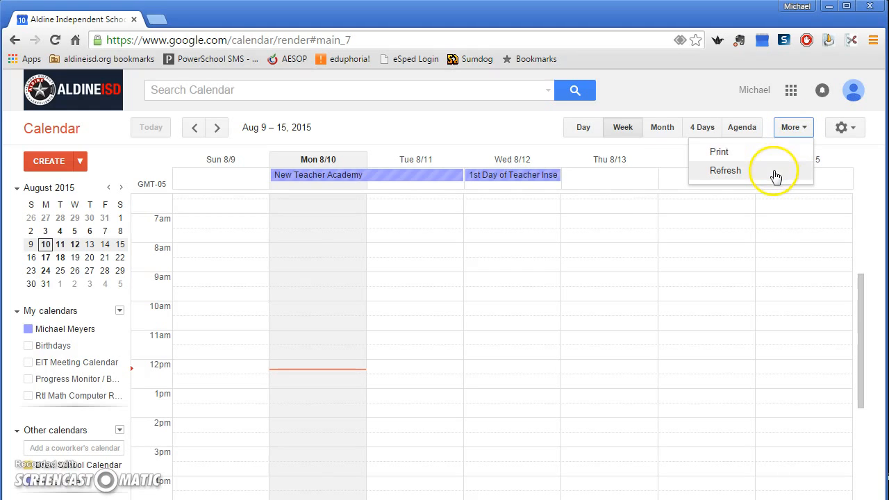
left_click(759, 155)
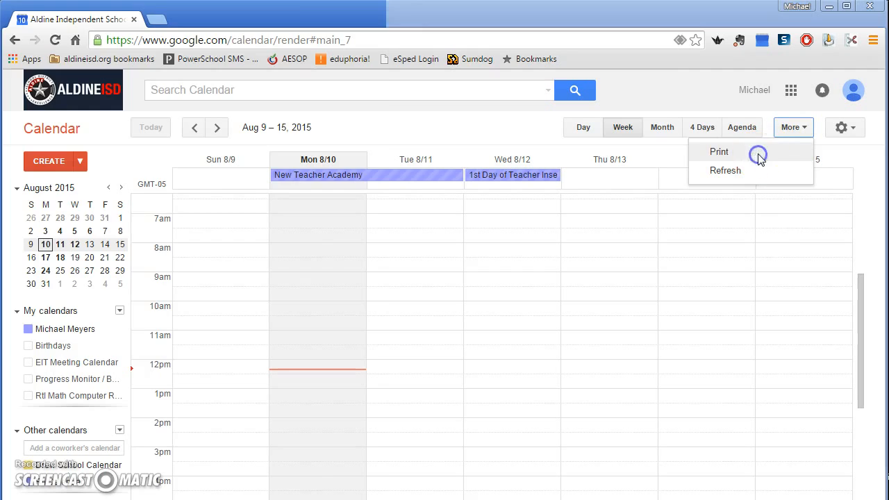
Step: Reposition and enlarge the print preview window until the print range, font size and orientation settings fit
left_click_drag(386, 6, 355, 174)
left_click_drag(250, 186, 444, 19)
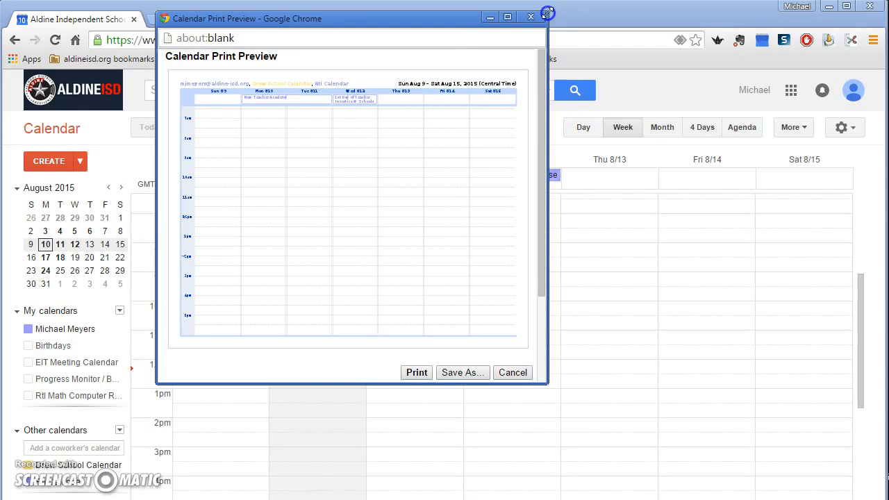
mouse_move(547, 13)
left_mouse_down()
mouse_move(546, 24)
mouse_move(518, 31)
mouse_move(545, 23)
mouse_move(554, 2)
left_mouse_up()
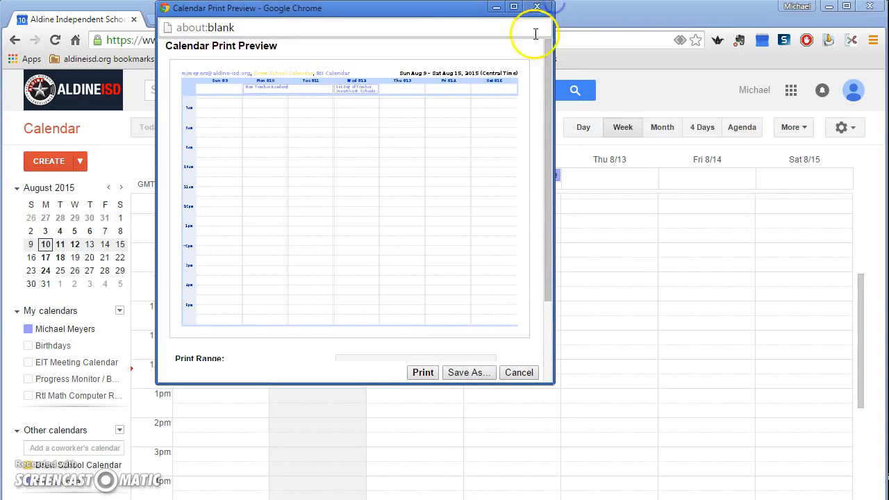
left_click_drag(552, 384, 663, 479)
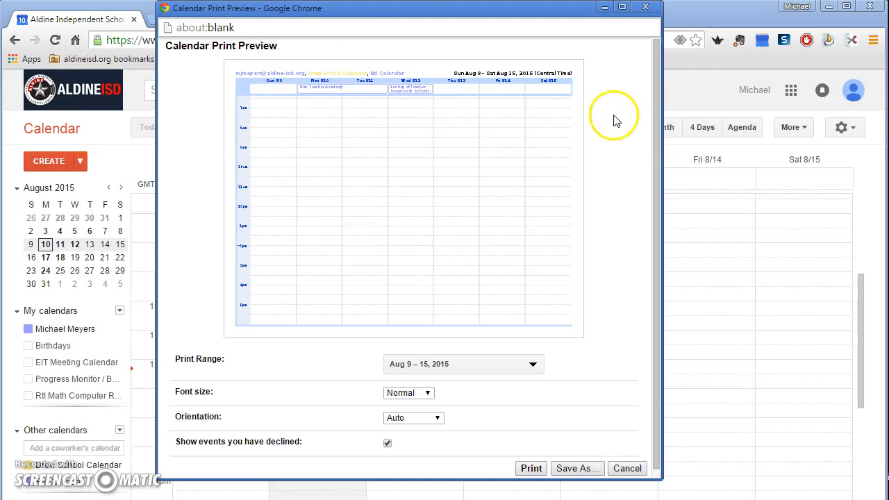
Step: Inspect the start and end date pickers of the print range and set the range to This week
left_click_drag(655, 101, 649, 108)
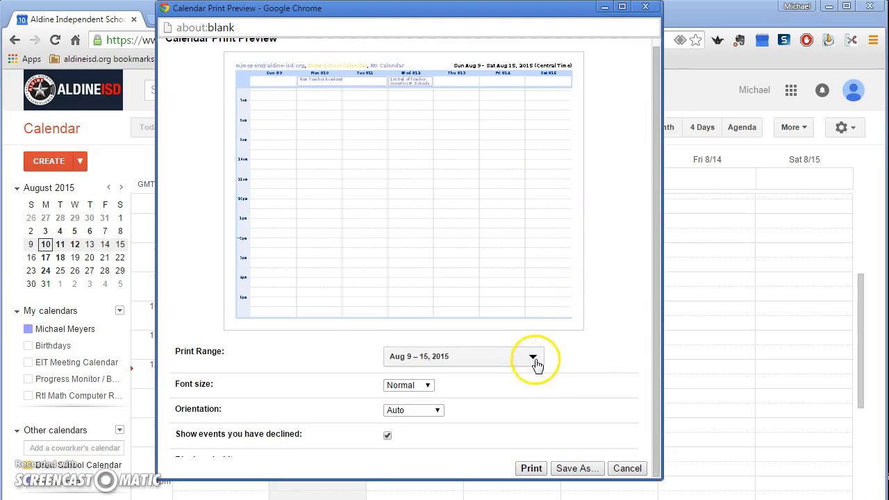
left_click(533, 358)
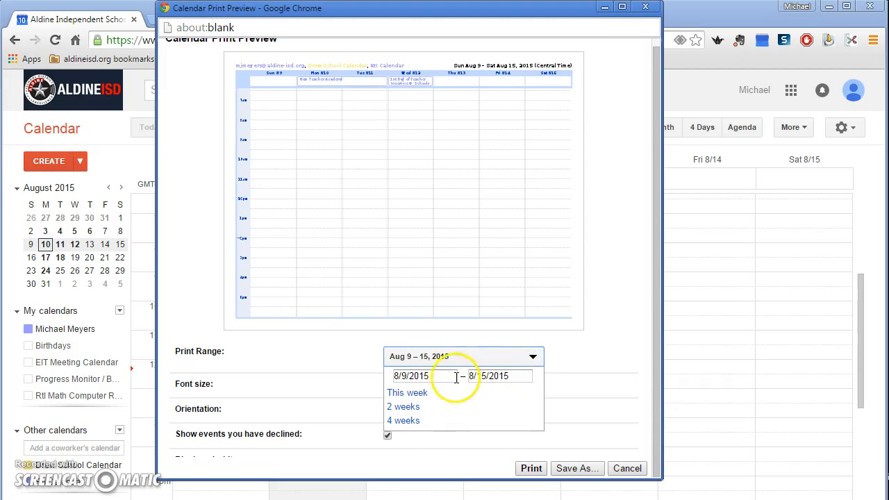
left_click(434, 377)
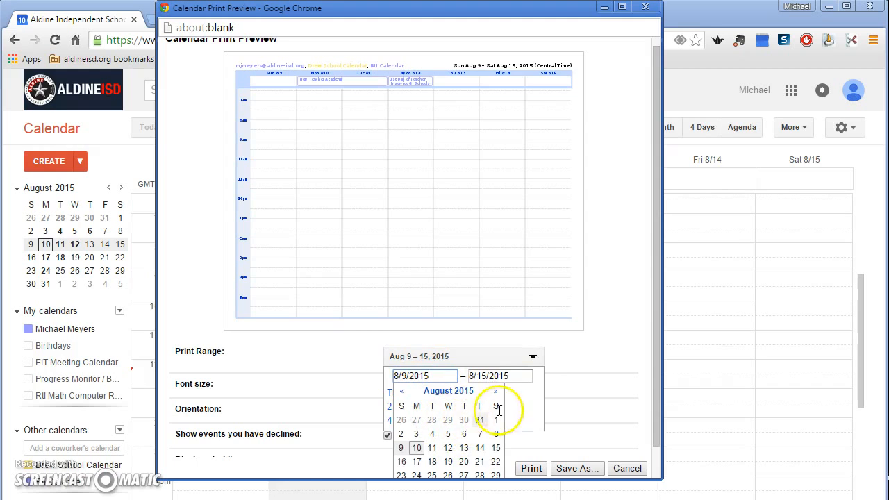
left_click(511, 376)
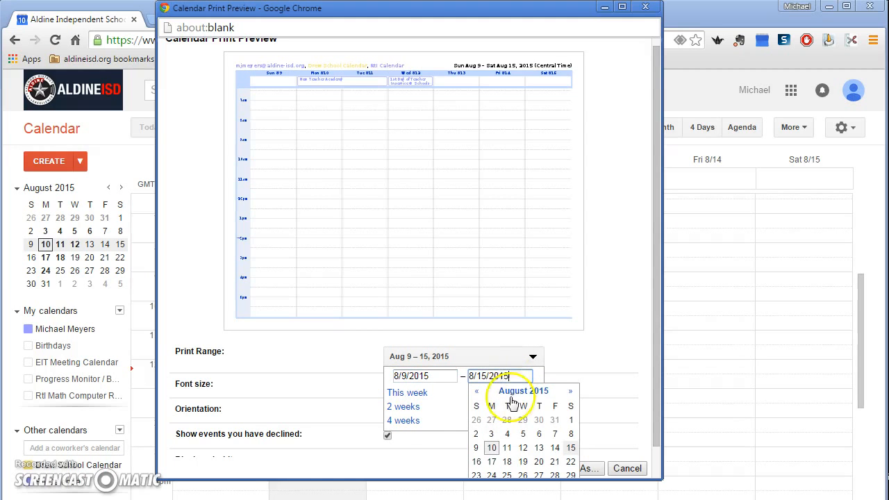
left_click(440, 403)
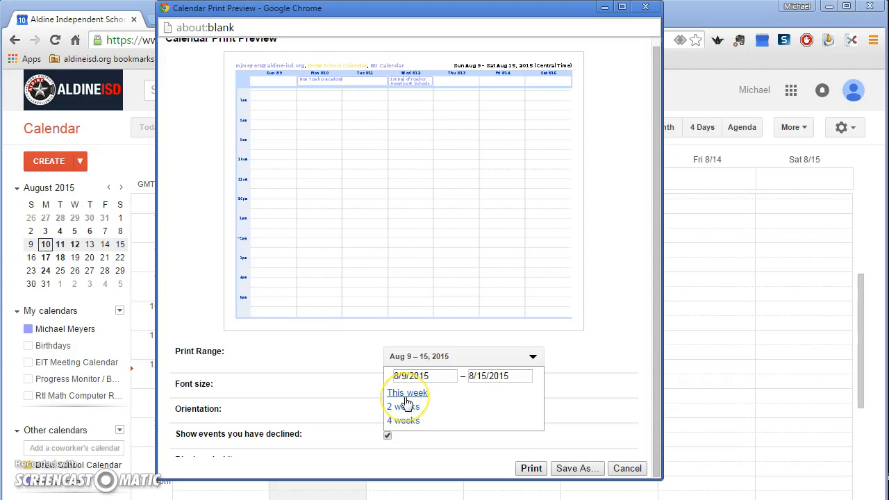
left_click(425, 399)
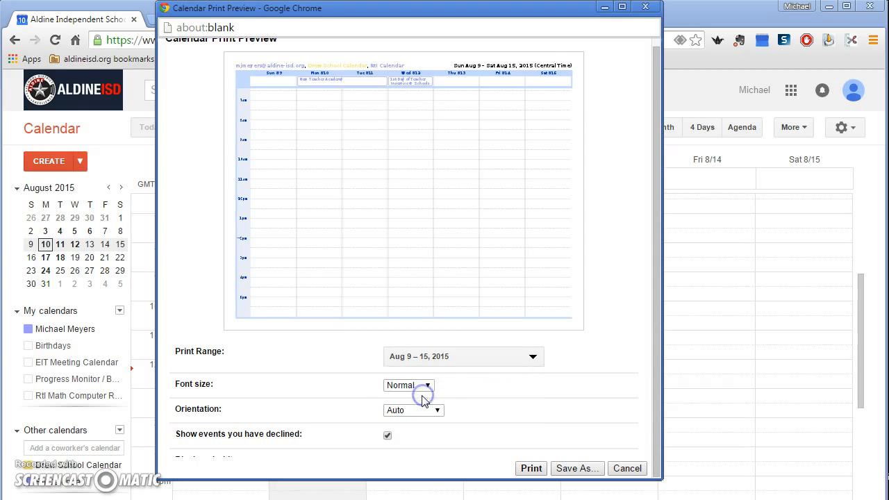
Step: Try the 2 weeks and 4 weeks print ranges and return the range to This week
left_click(450, 360)
left_click(409, 410)
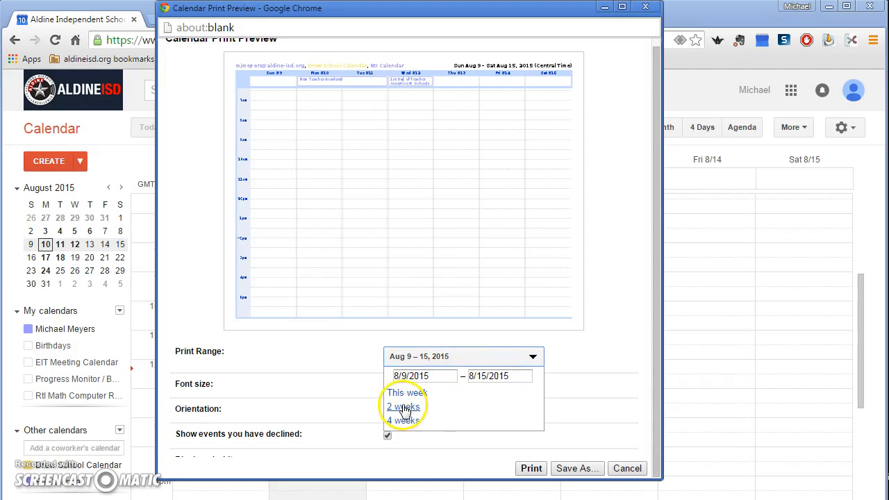
left_click(479, 361)
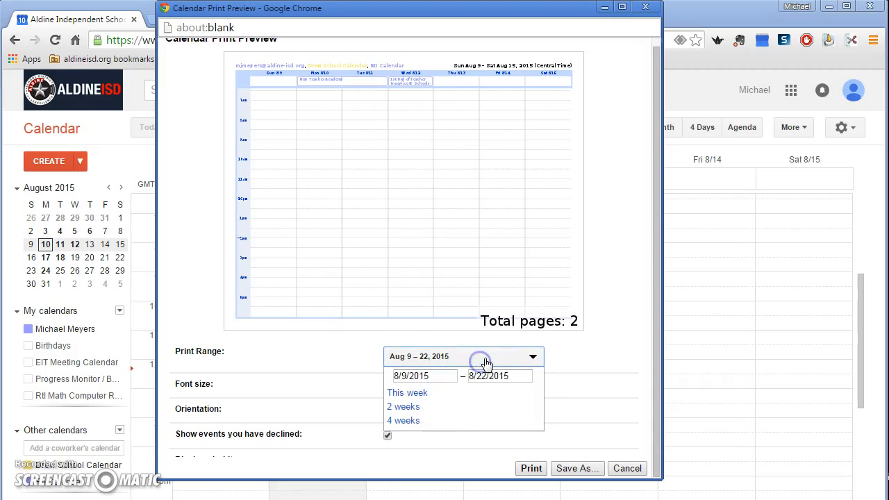
left_click(409, 420)
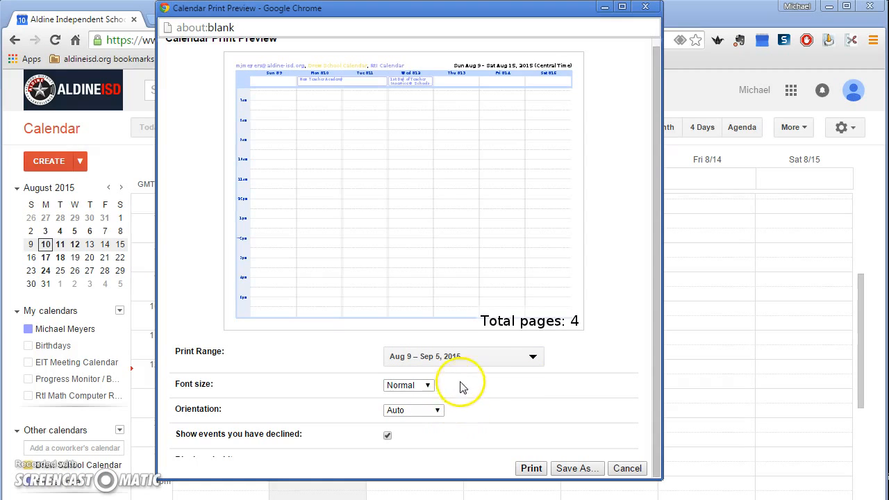
left_click(479, 366)
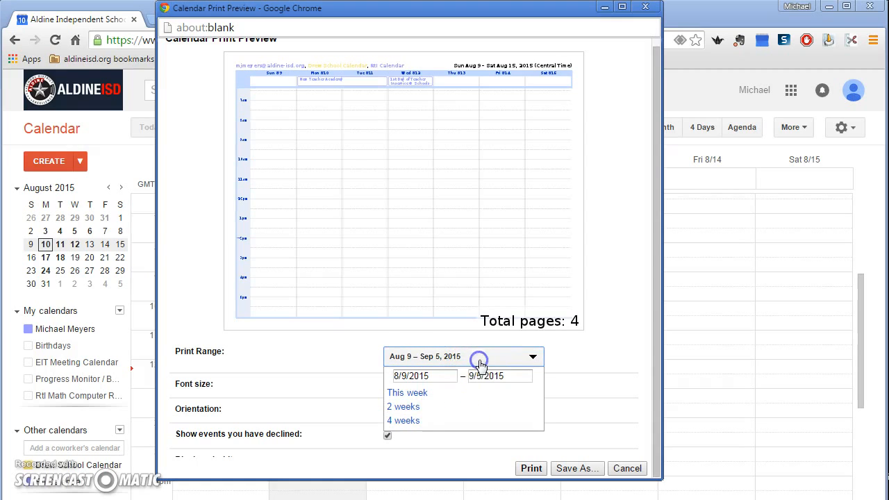
left_click(426, 393)
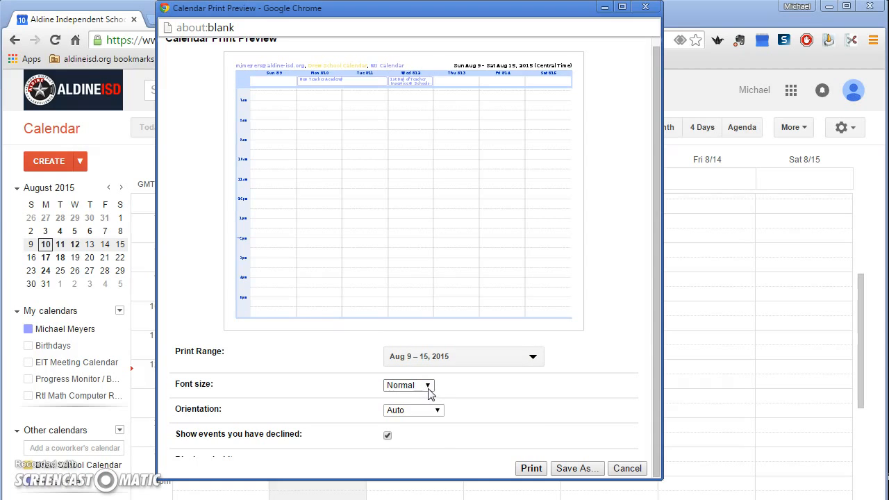
Step: Inspect the font size and orientation choices in the print preview and make its window slightly shorter
left_click(428, 387)
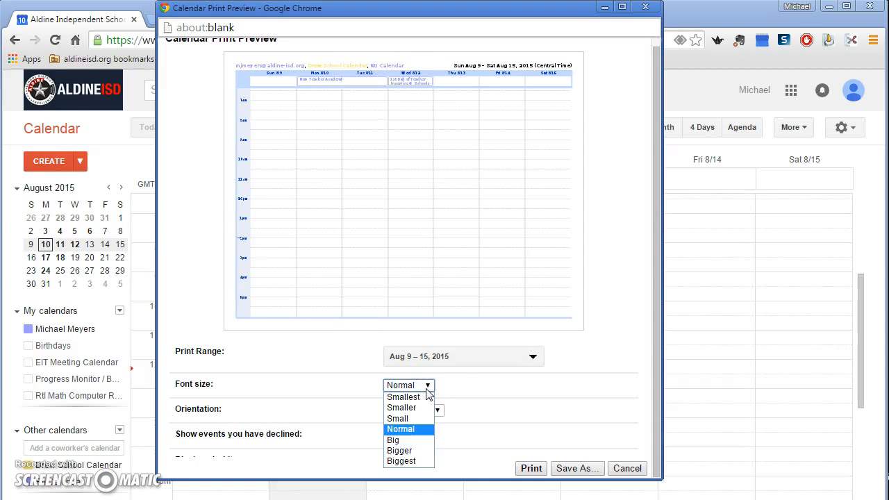
left_click(452, 393)
left_click(434, 411)
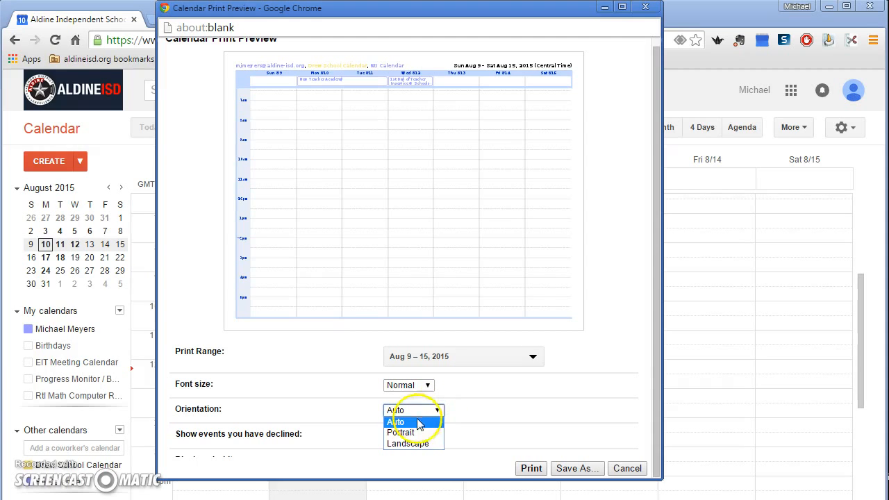
left_click(482, 410)
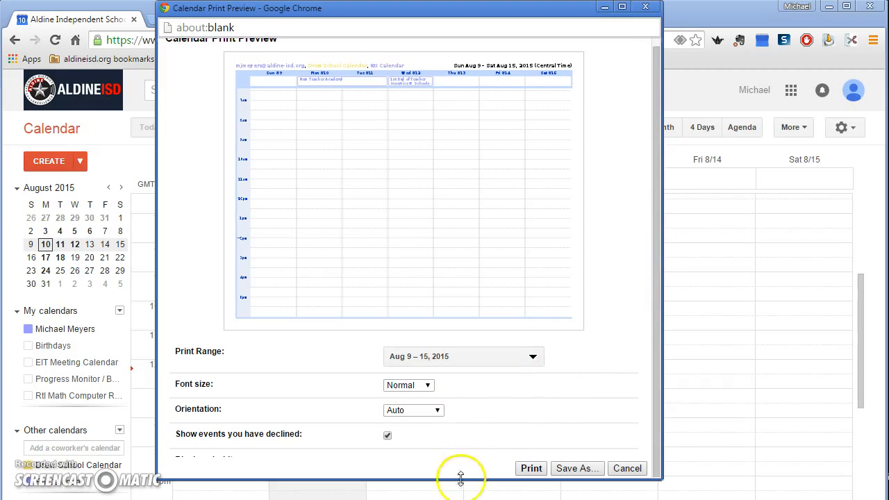
left_click_drag(460, 480, 487, 477)
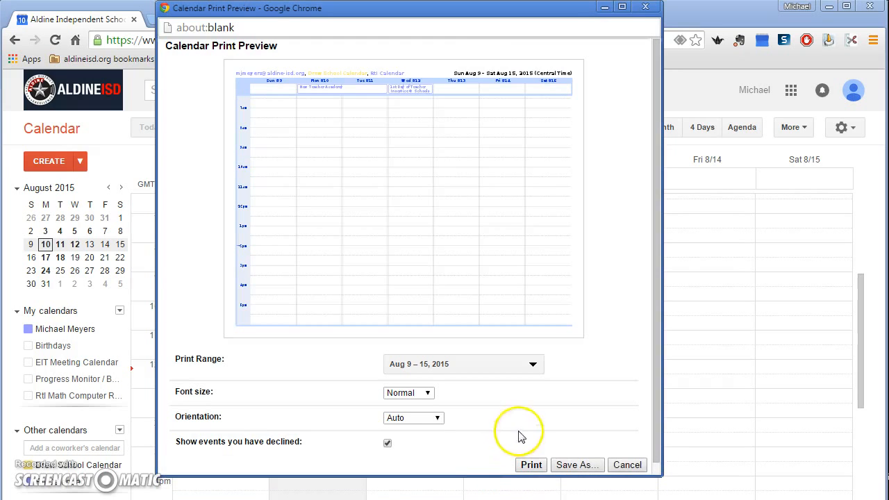
scroll(514, 423, "down", 1)
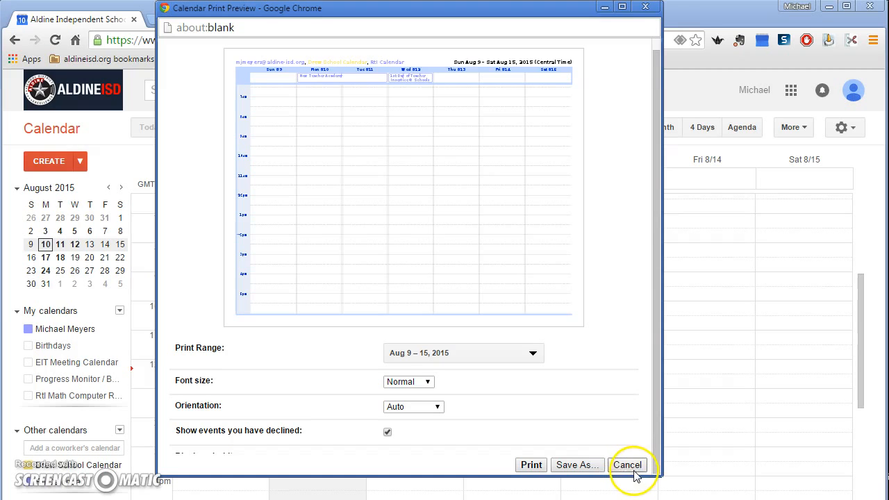
Step: Open the print dialog for the weekly calendar, inspect its destination option and cancel printing
left_click(531, 465)
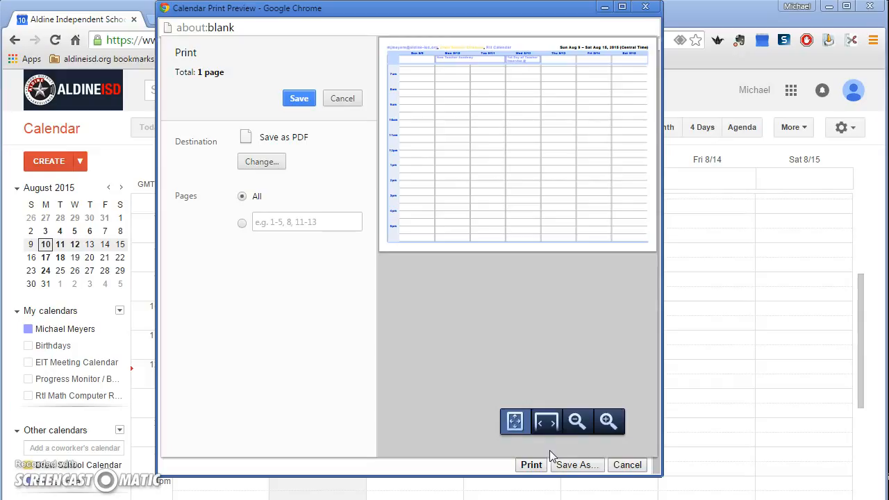
left_click(264, 166)
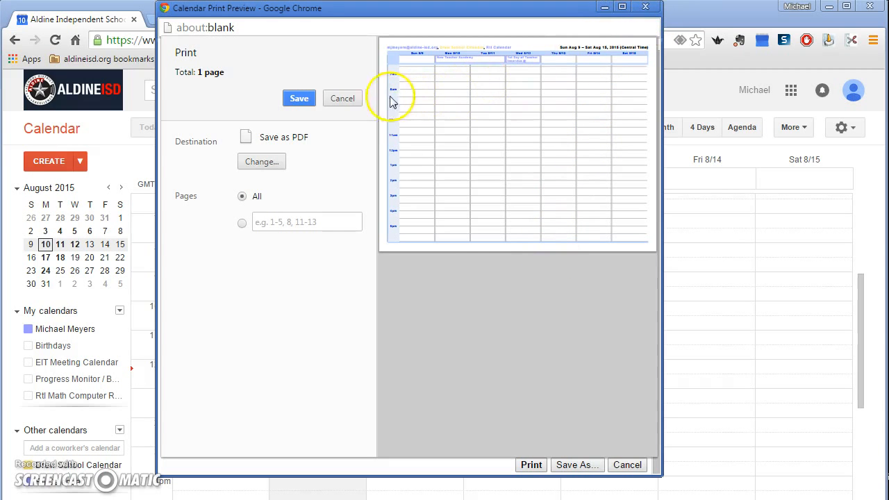
left_click(335, 98)
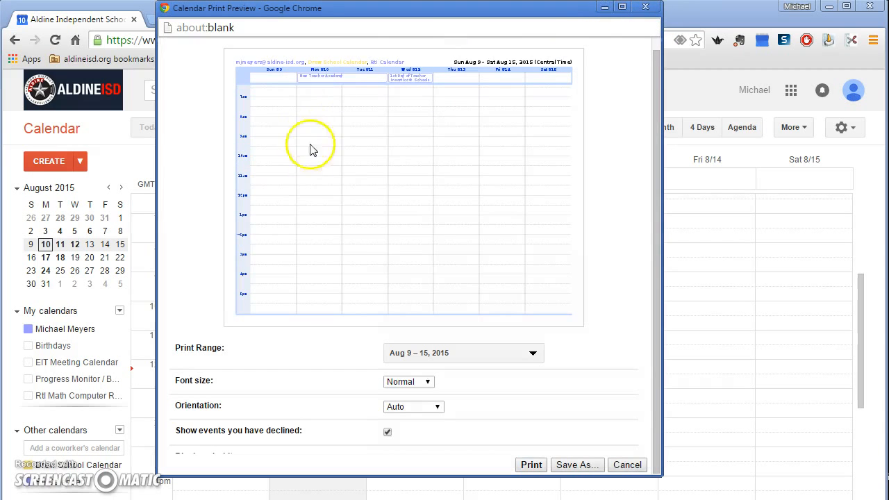
Step: View the save dialog for the calendar PDF, cancel it and close the print preview
left_click(576, 466)
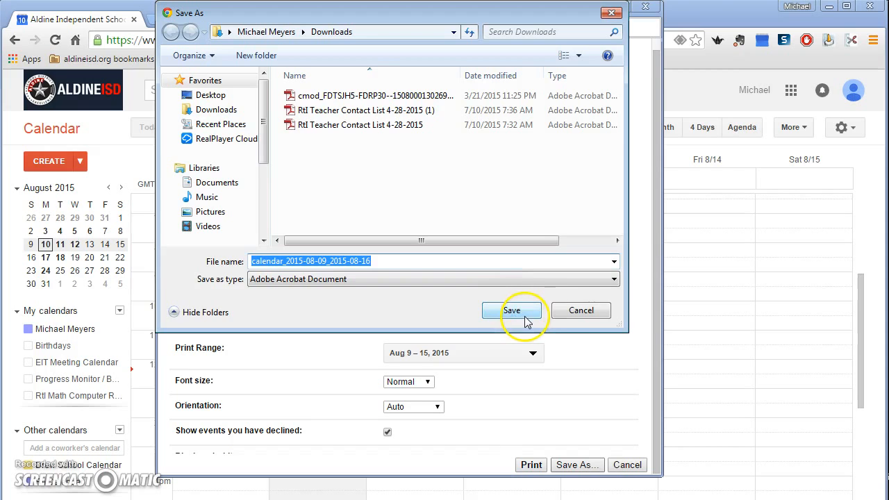
left_click(575, 310)
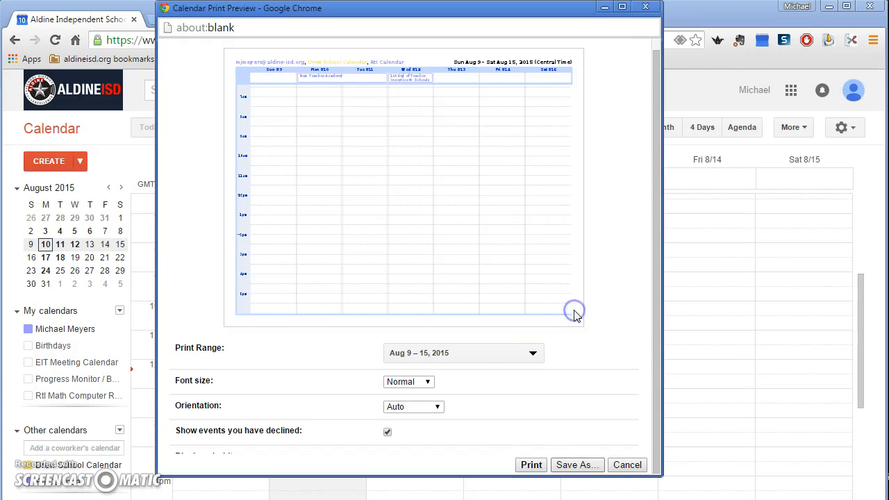
left_click(628, 464)
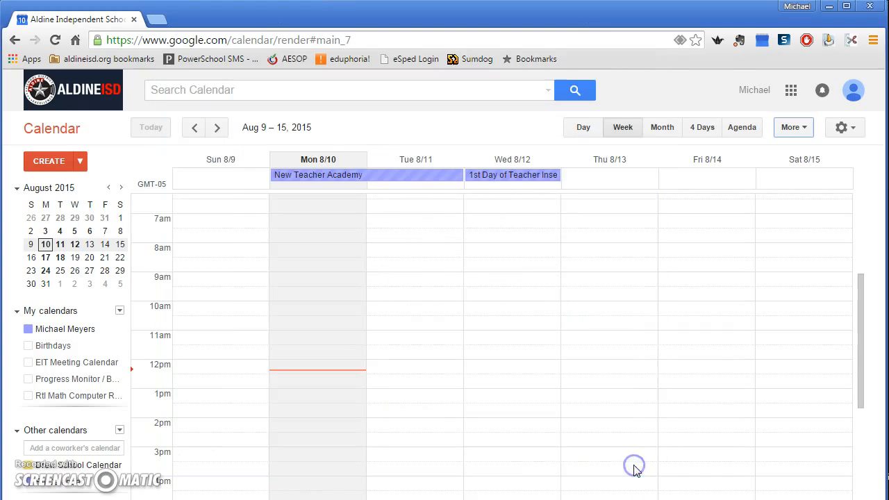
Step: Switch the calendar to Month view and examine its print preview in a repositioned window, closing it when finished
left_click(661, 128)
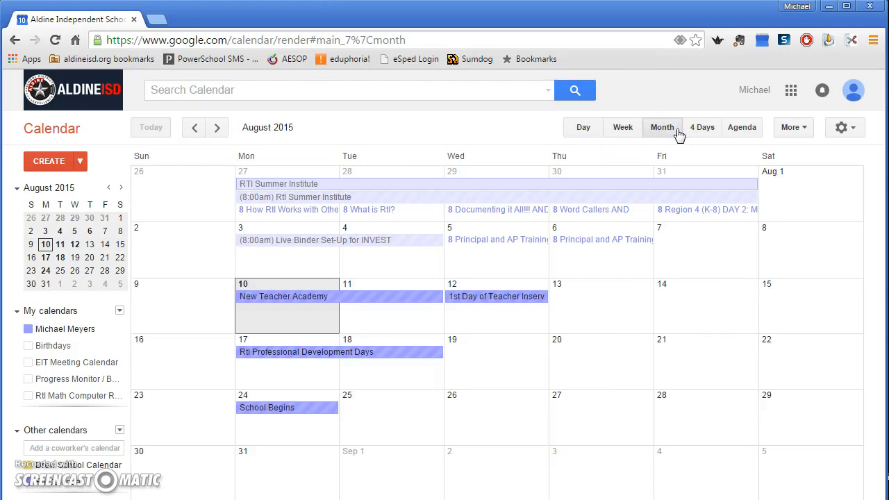
left_click(793, 129)
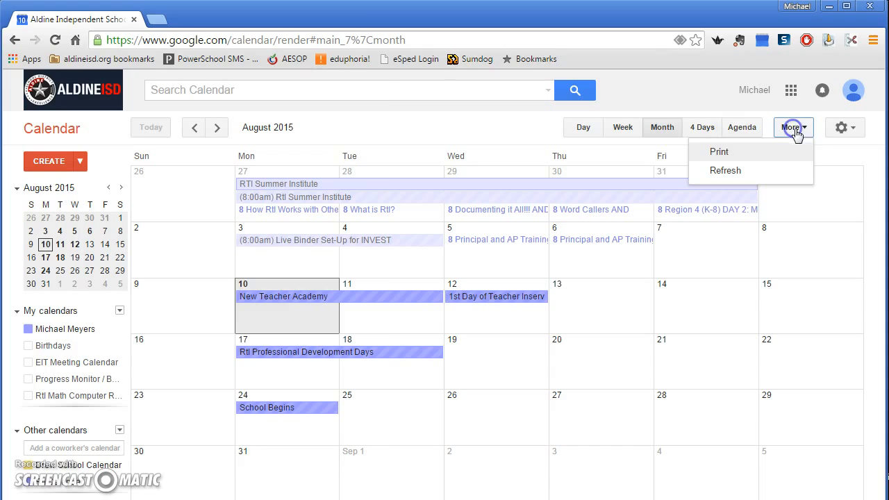
left_click(788, 154)
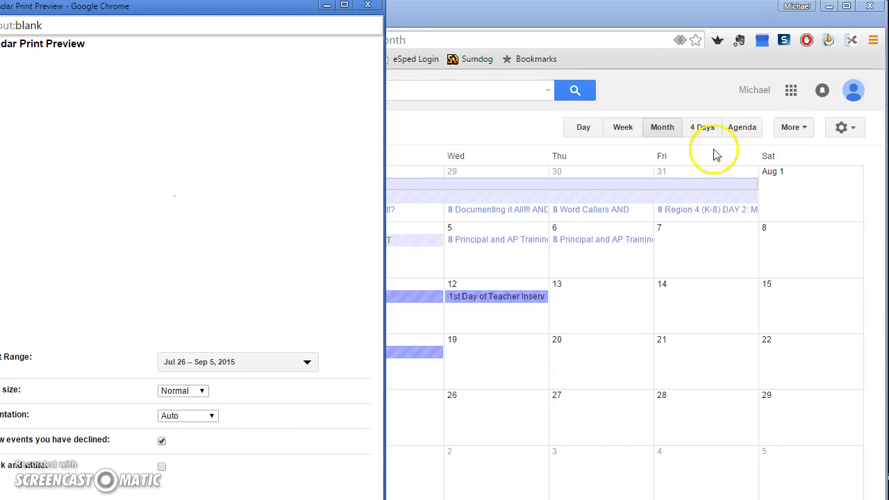
left_click_drag(257, 7, 522, 20)
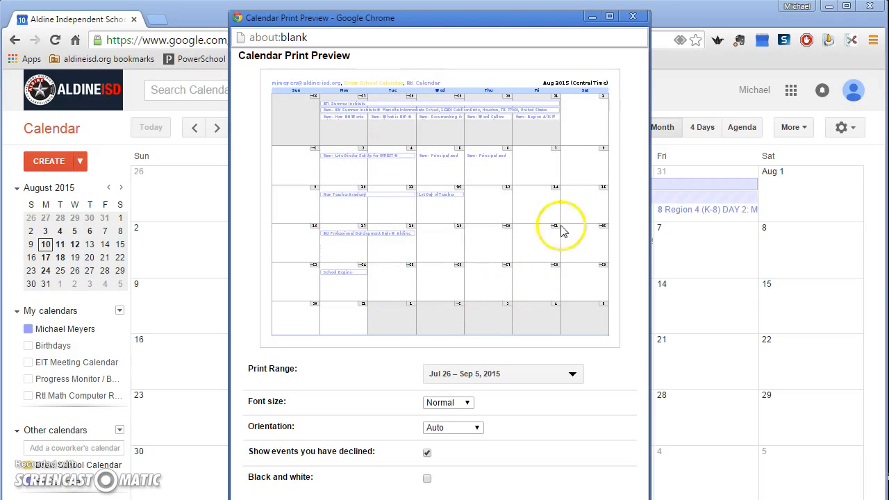
left_click(631, 19)
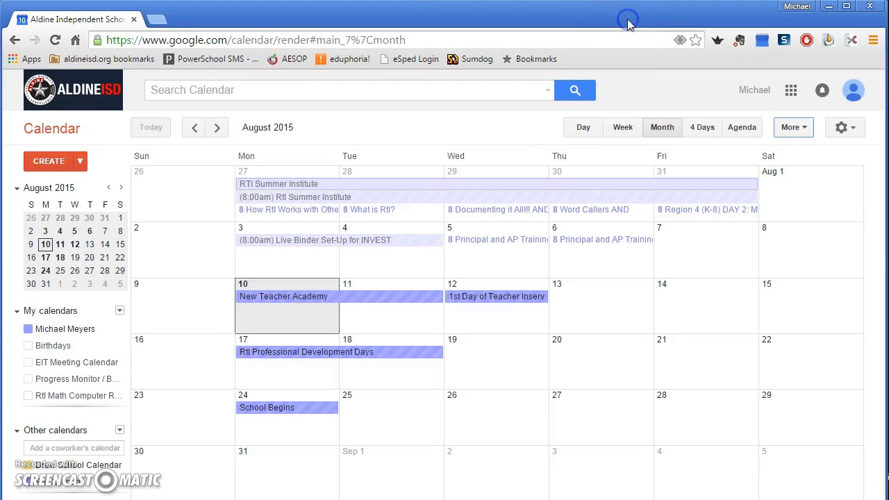
Step: Open the Quick Add event box and close it without adding an event
left_click(81, 161)
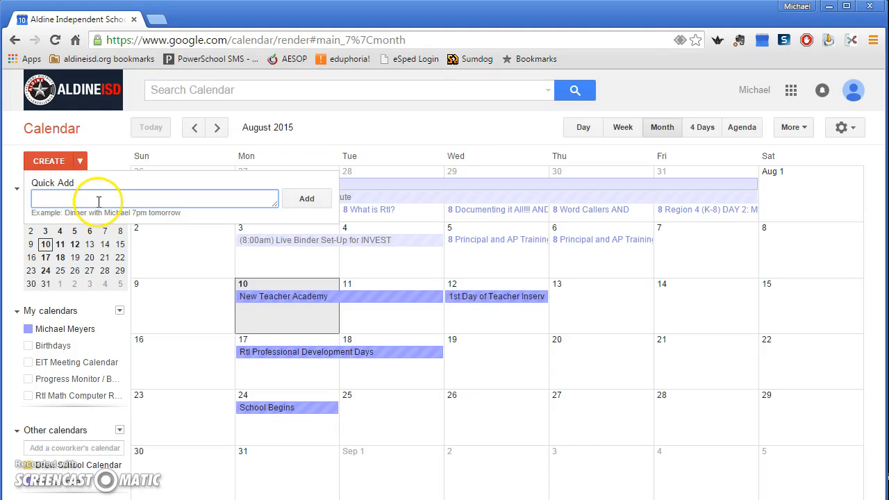
left_click(80, 161)
left_click(45, 161)
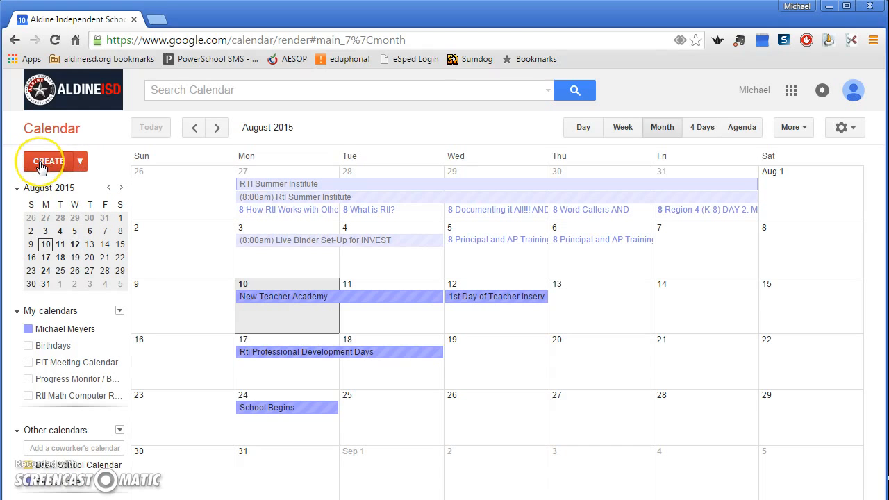
Step: Create a new event titled "RtI Training" and view its start date picker
left_click(49, 161)
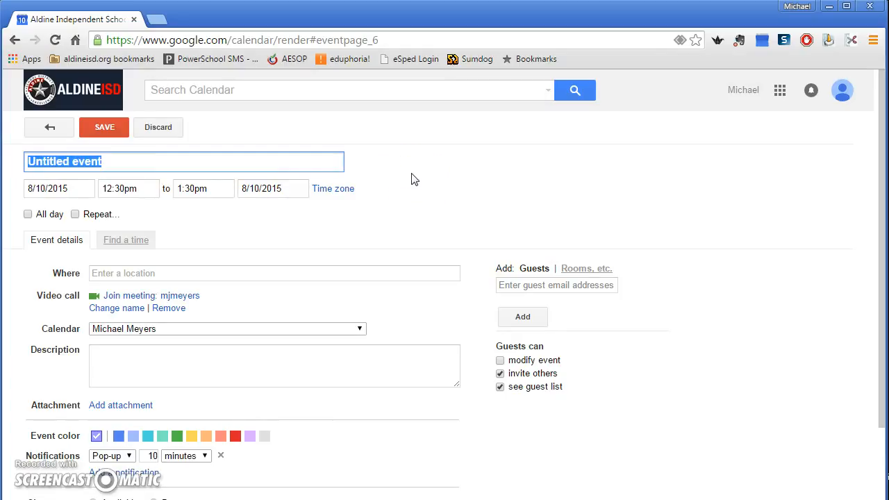
type("f")
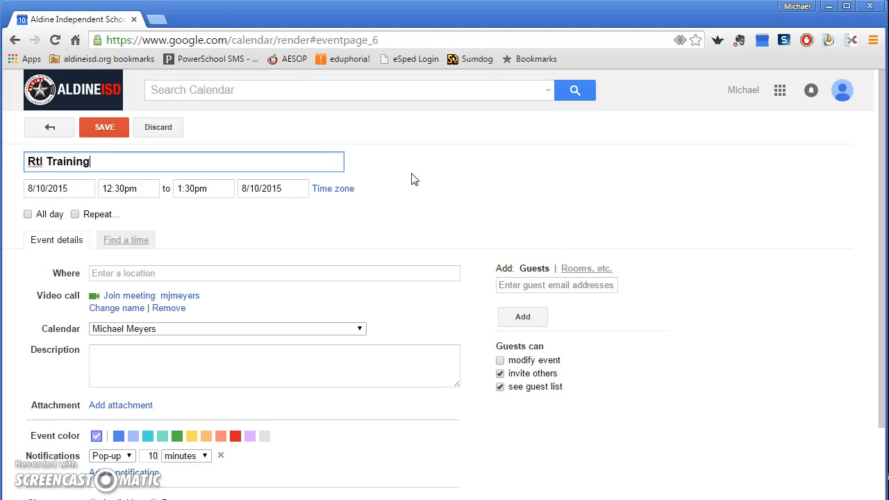
left_click(80, 192)
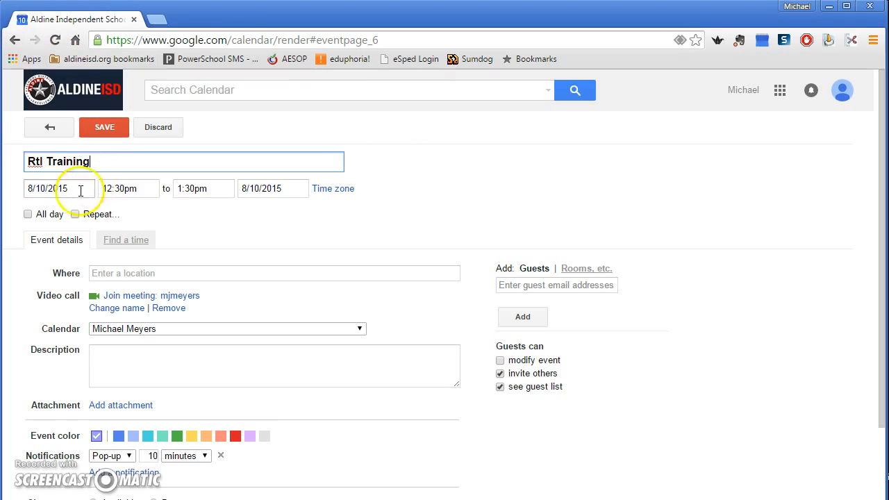
left_click(81, 191)
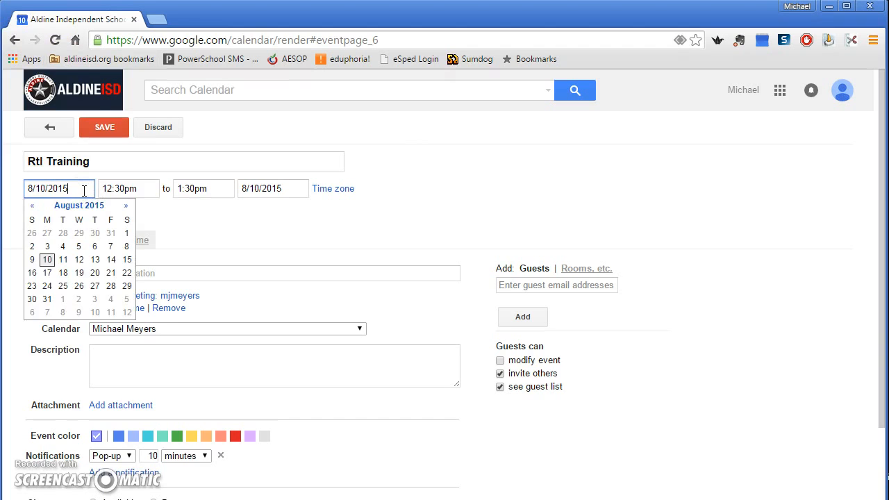
Step: Set the event time from 12:15pm to 1:15pm and view the end date picker without changing the date
left_click(152, 192)
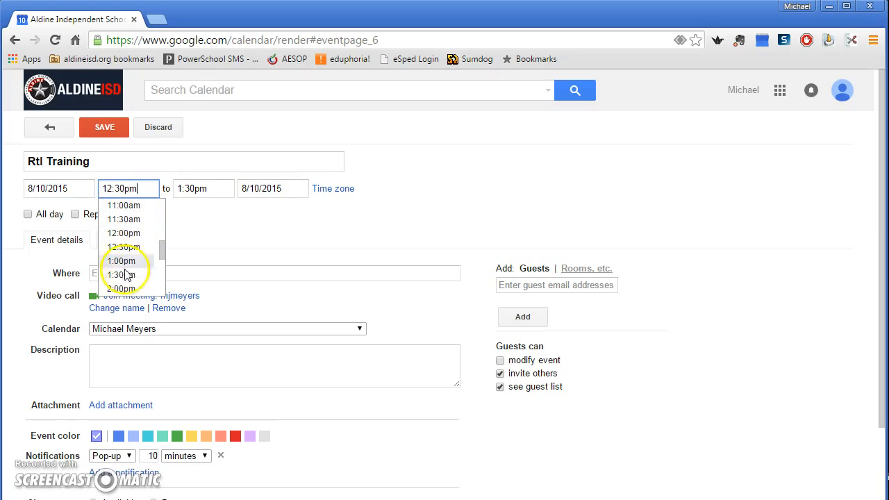
left_click(123, 188)
key("BackSpace")
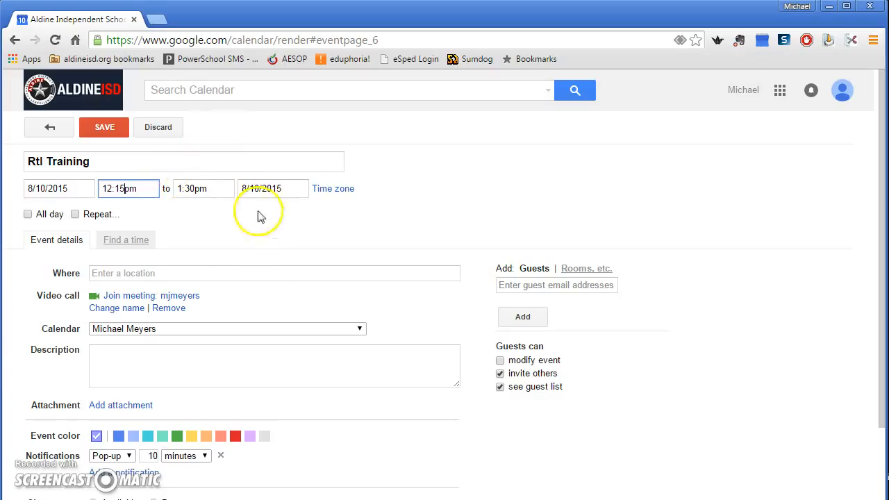
left_click(227, 186)
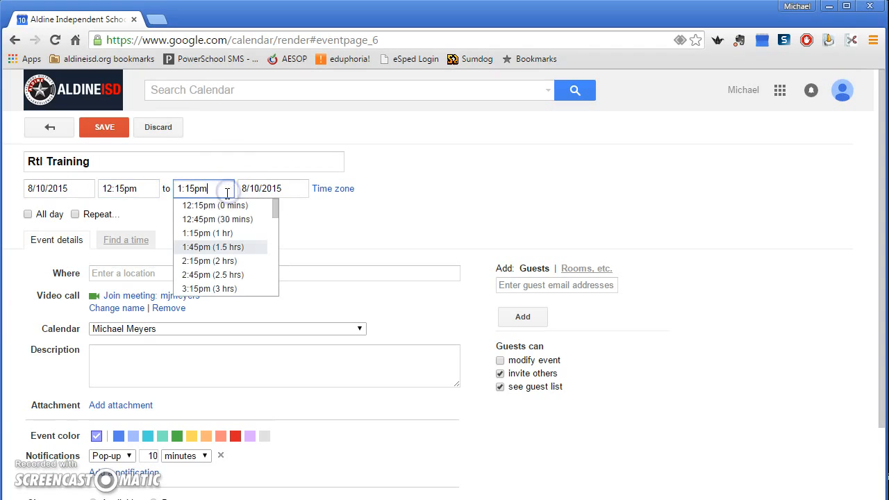
left_click(208, 233)
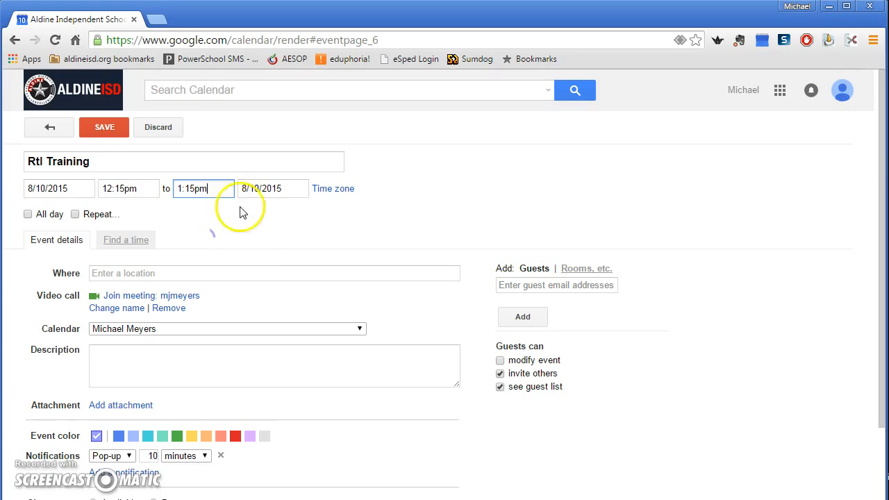
left_click(293, 188)
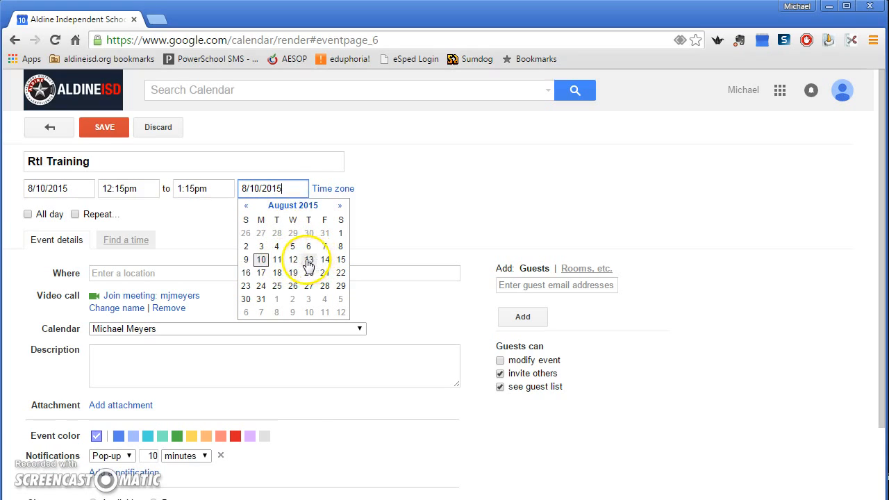
left_click(368, 248)
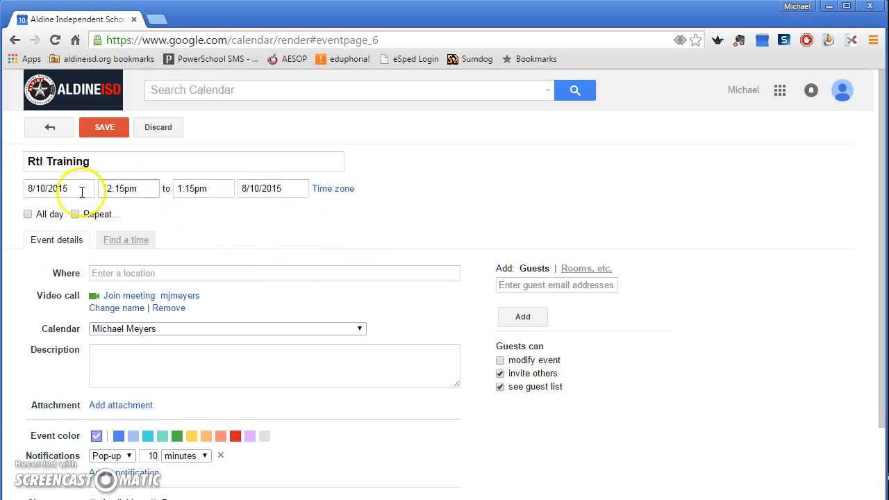
Step: Make the RtI Training event all-day and turn on repetition, viewing the available repeat frequencies and week intervals
left_click(28, 215)
left_click(28, 216)
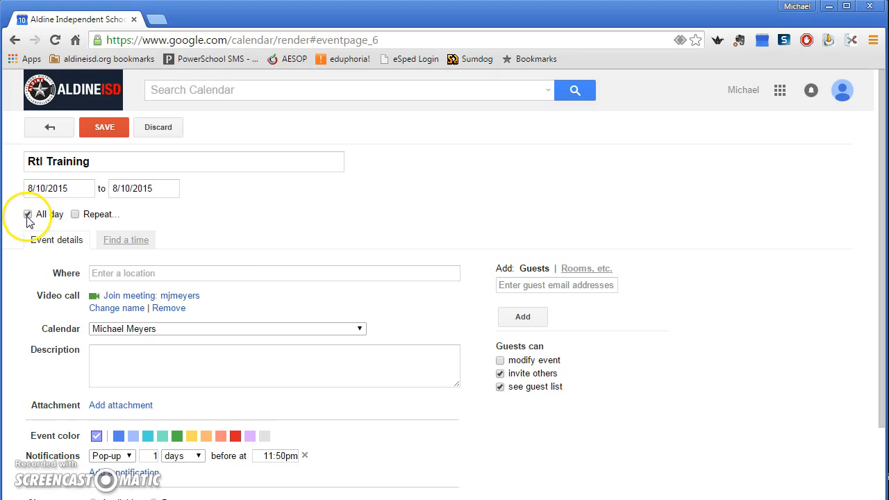
left_click(76, 215)
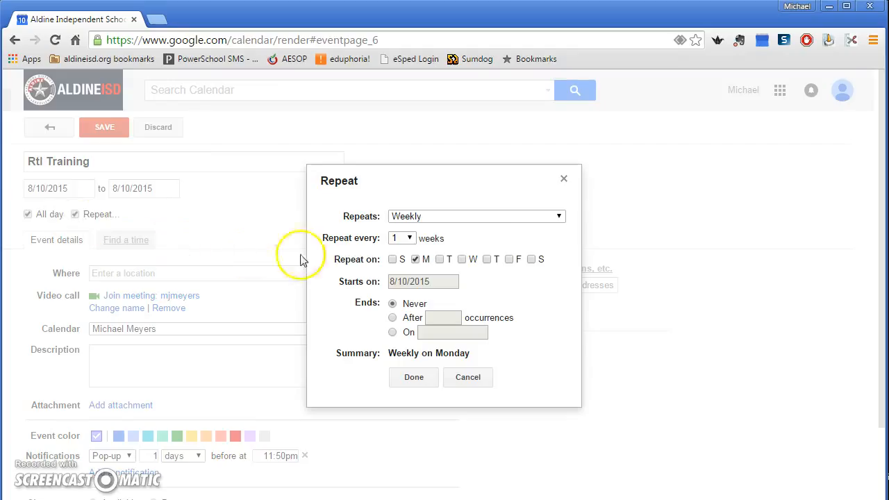
left_click(512, 221)
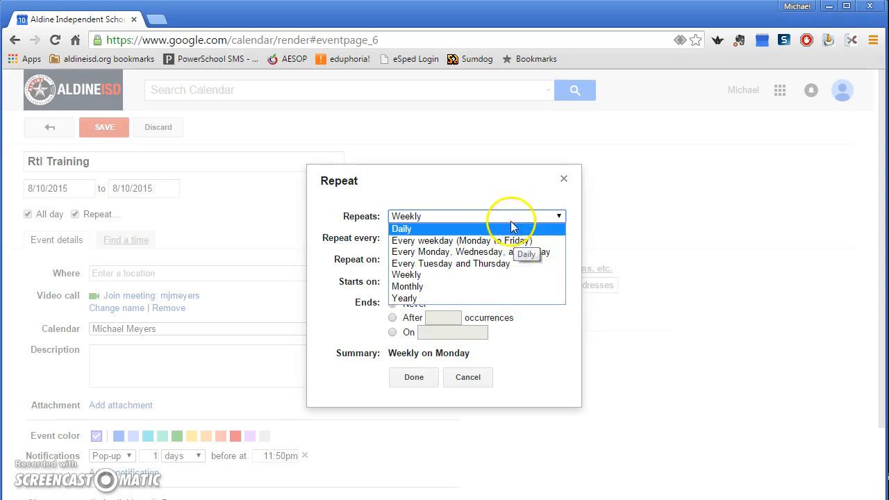
left_click(499, 189)
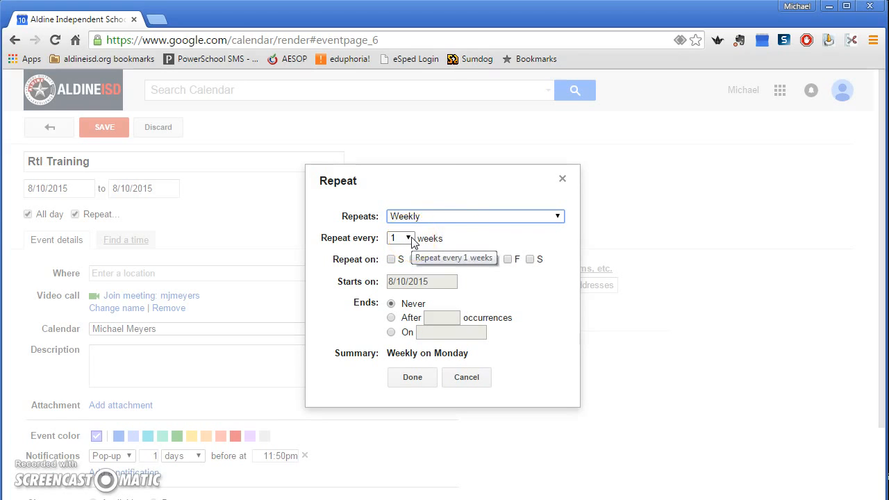
left_click(409, 238)
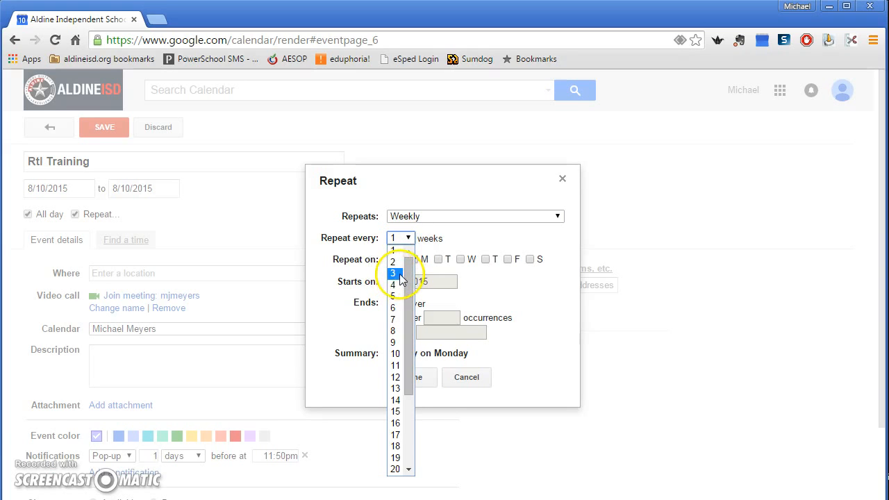
left_click(457, 238)
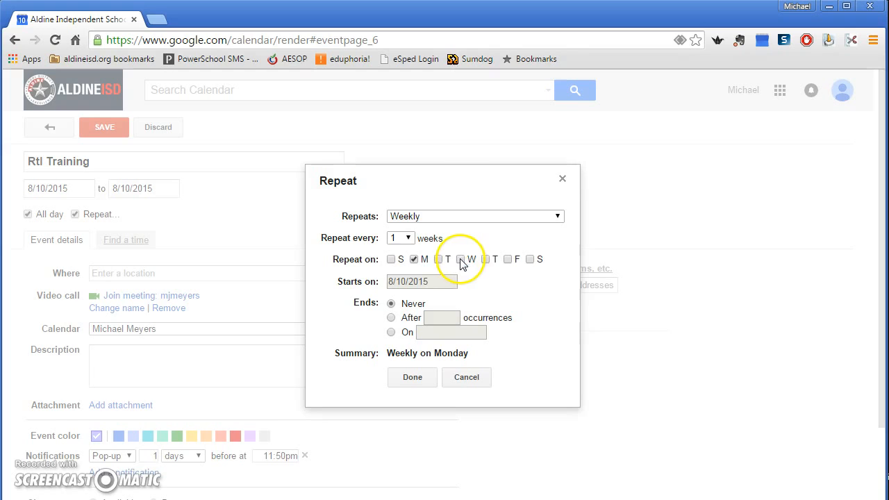
Step: Add Tuesday to the weekly repeat days, end the repetition on 9/14/2015, and apply the repeat settings
left_click(439, 259)
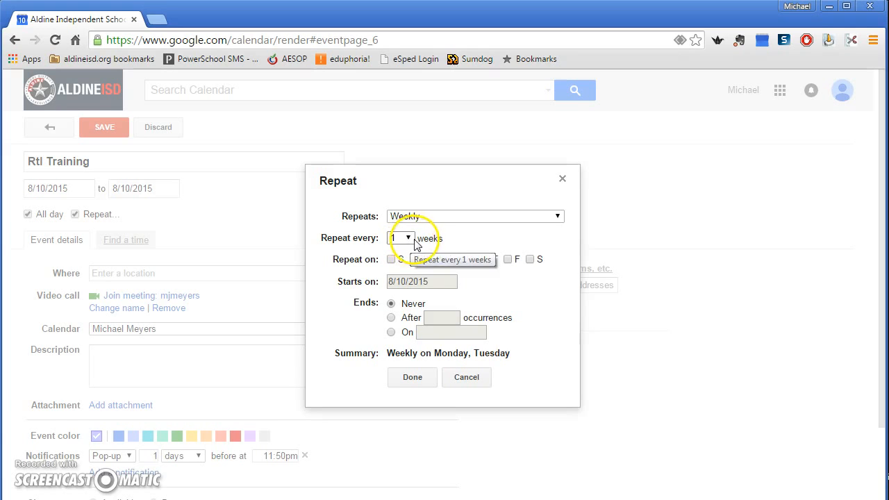
left_click(437, 282)
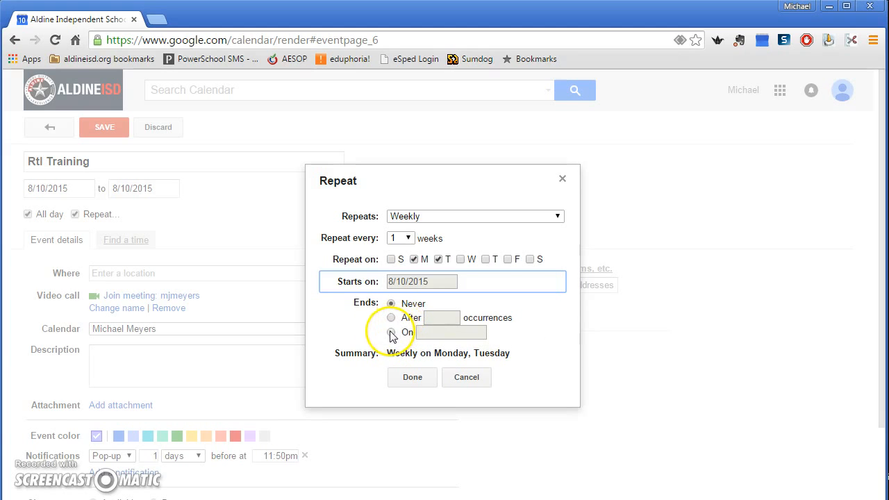
left_click(390, 332)
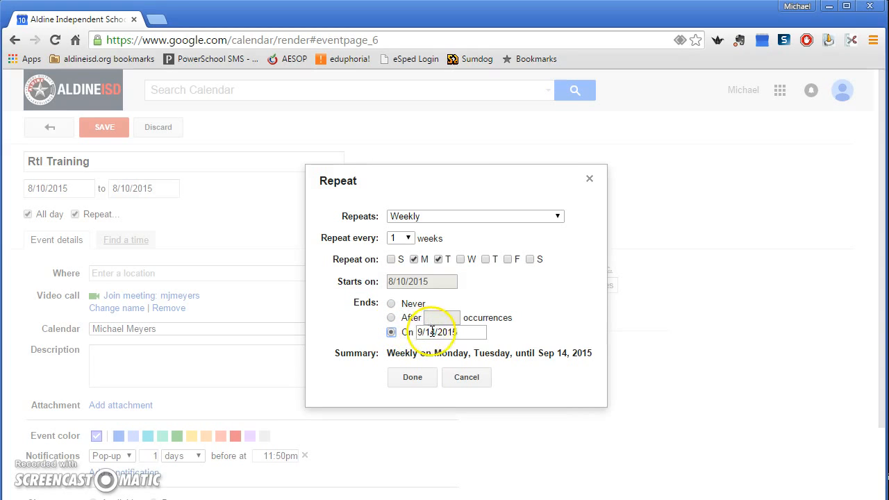
left_click(470, 336)
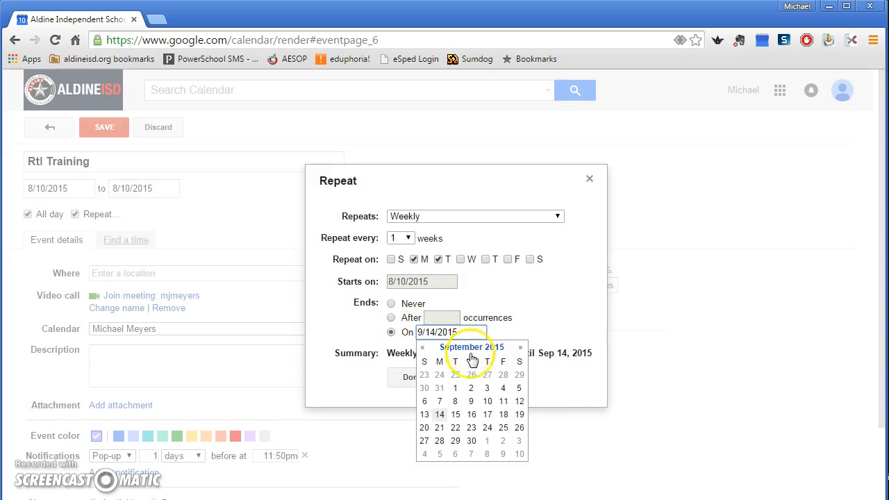
left_click(566, 299)
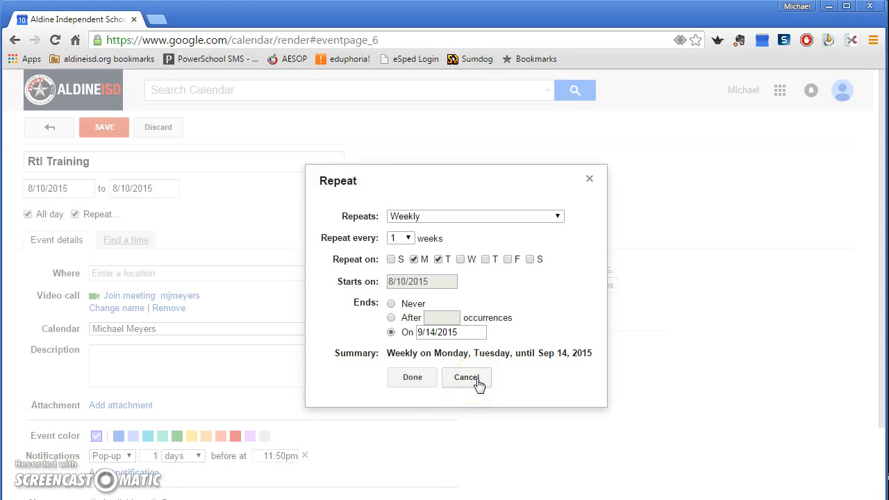
left_click(425, 380)
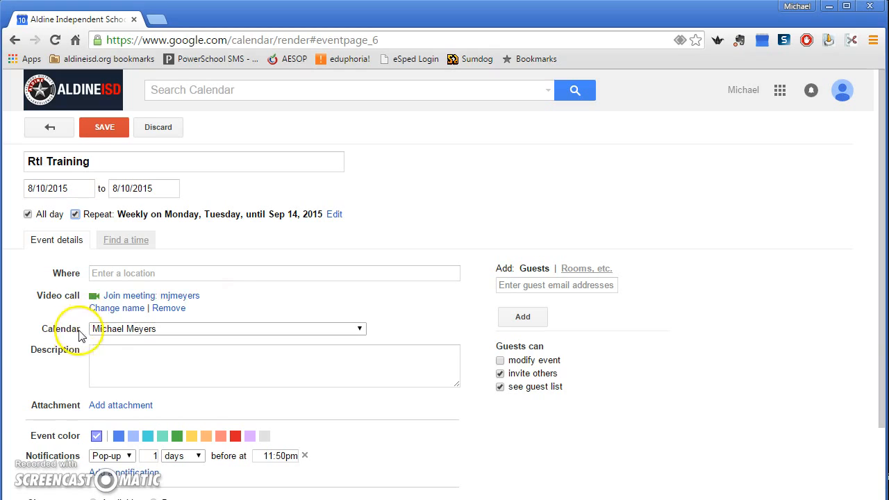
Step: Set the event location to Drew Academy using the suggested match in Houston, TX
left_click(149, 275)
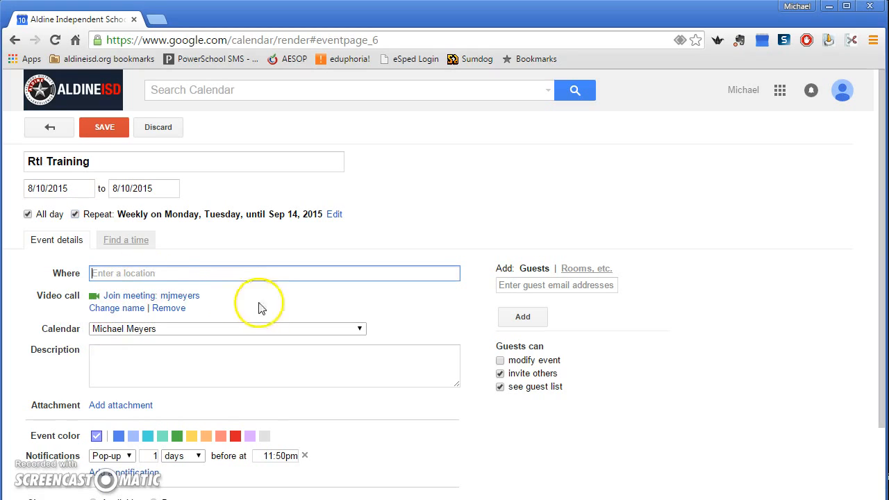
type("drew")
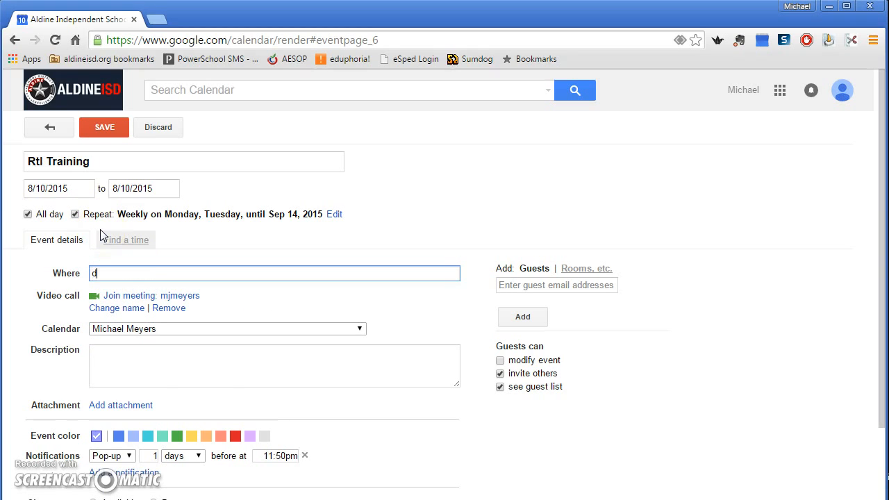
key("BackSpace")
key("BackSpace")
key("BackSpace")
key("BackSpace")
type("Drew Academy")
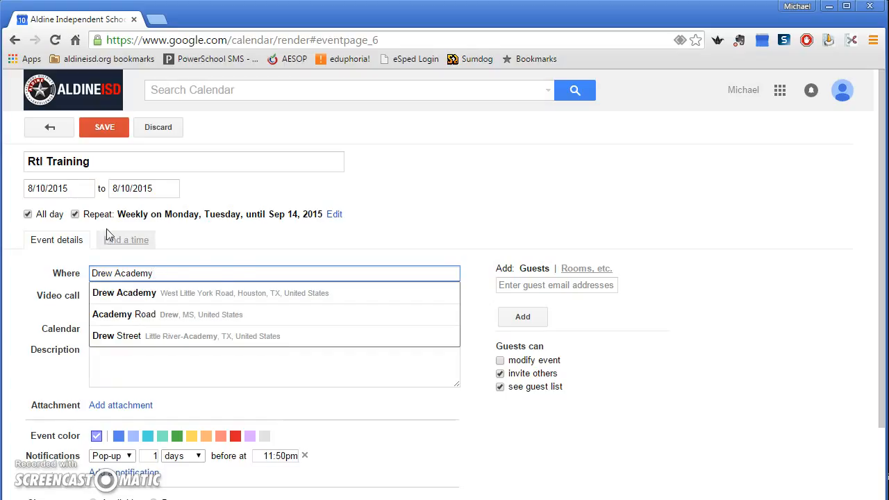
left_click(236, 293)
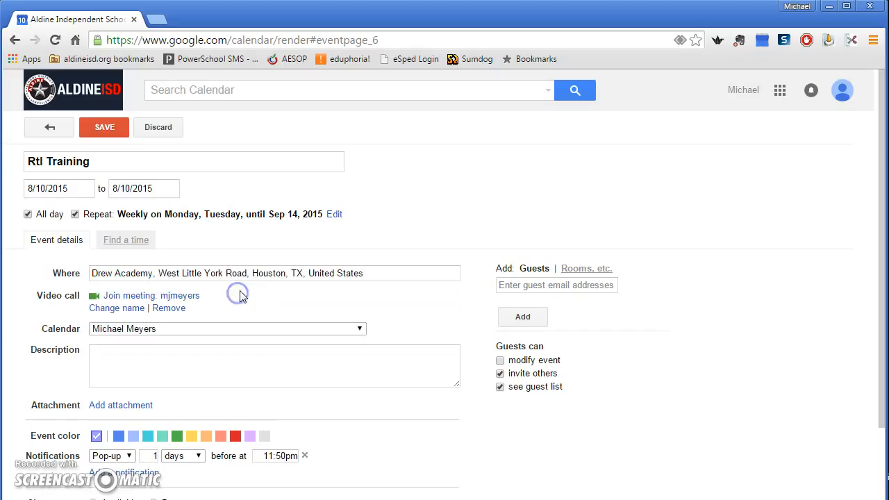
left_click(252, 273)
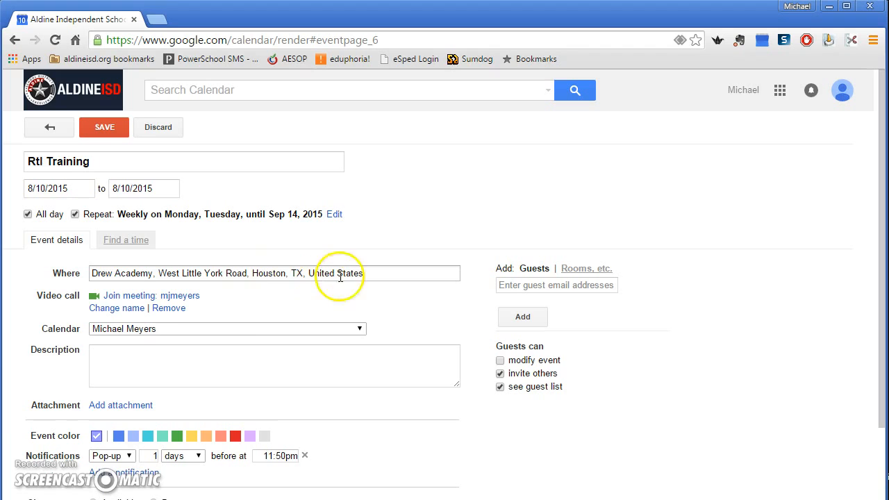
Step: View the calendars the event can be assigned to and put the cursor in its empty description
left_click(198, 330)
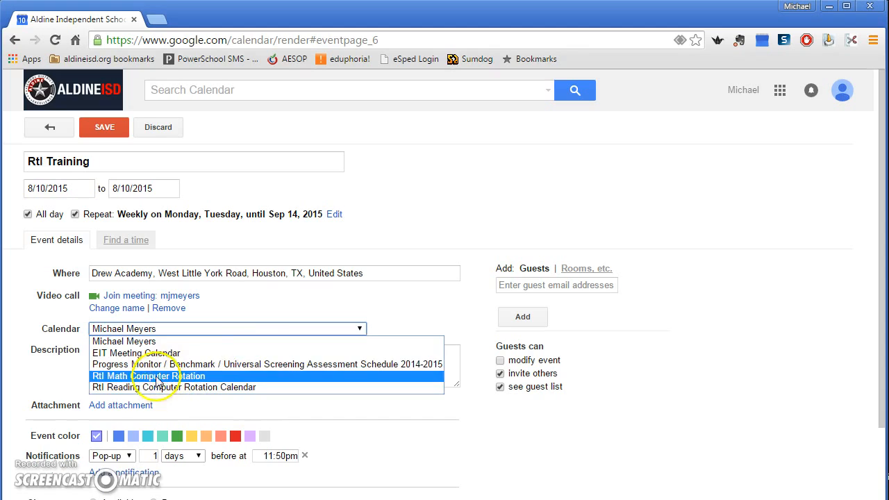
left_click(28, 377)
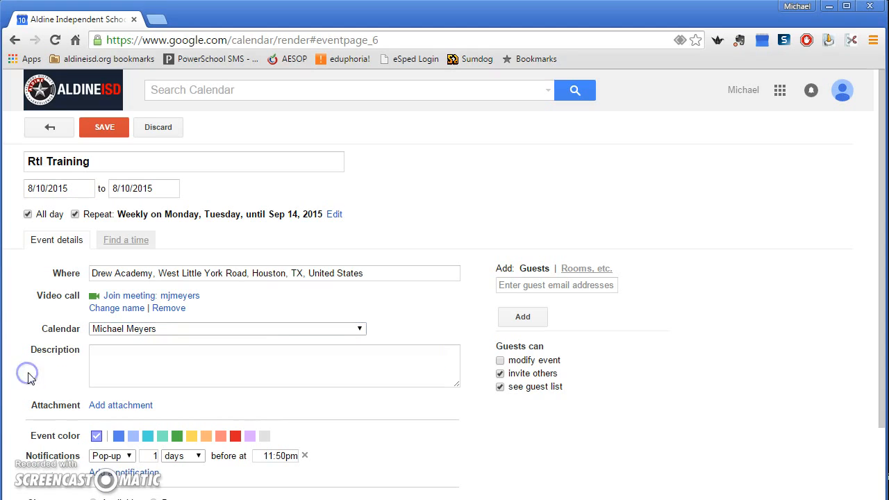
left_click(144, 367)
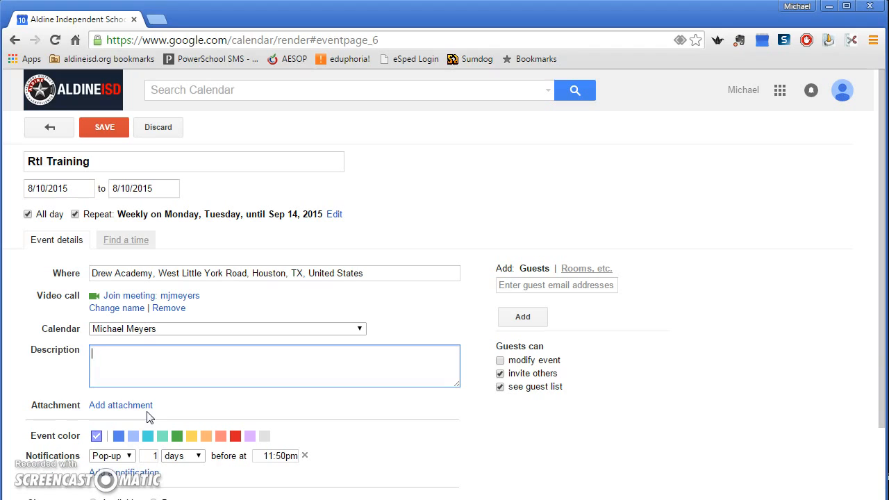
Step: View the event's notification type and time unit choices, keeping Pop-up and days selected
scroll(171, 405, "down", 1)
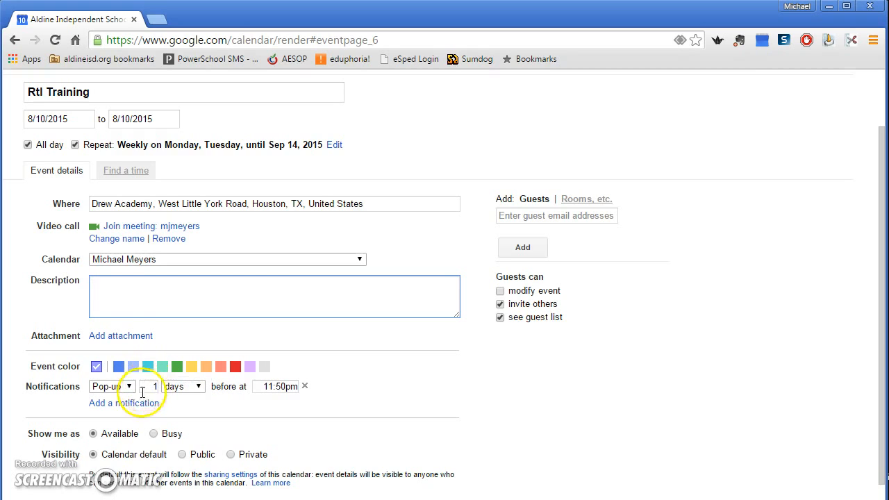
scroll(65, 402, "down", 1)
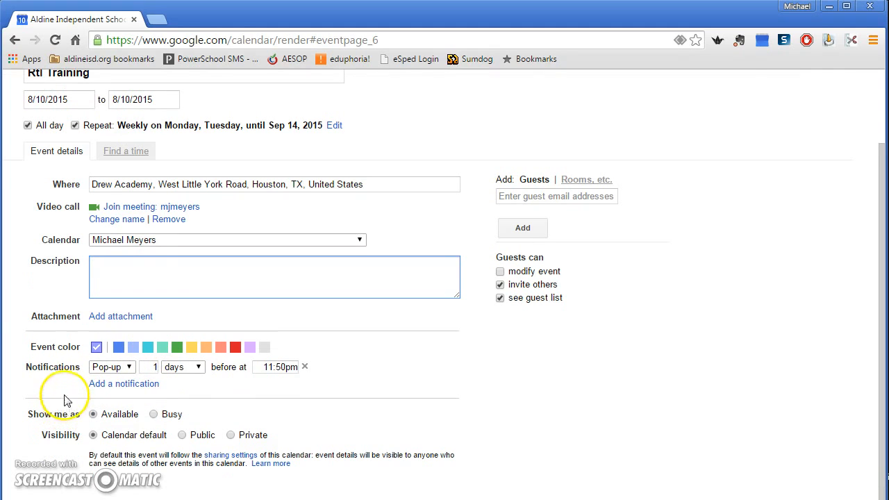
left_click(131, 369)
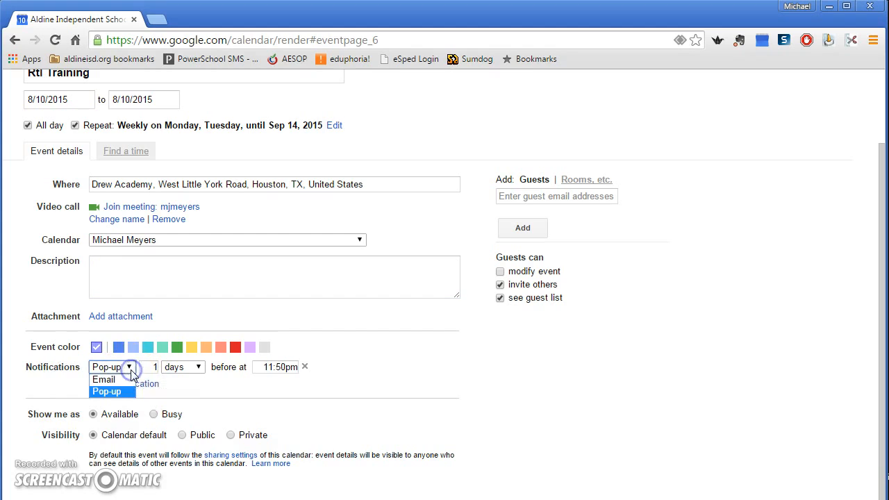
left_click(130, 368)
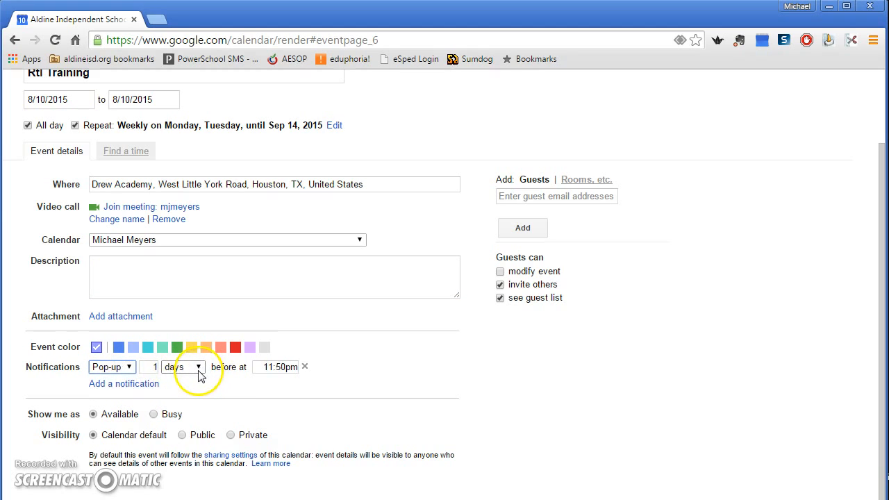
left_click(198, 370)
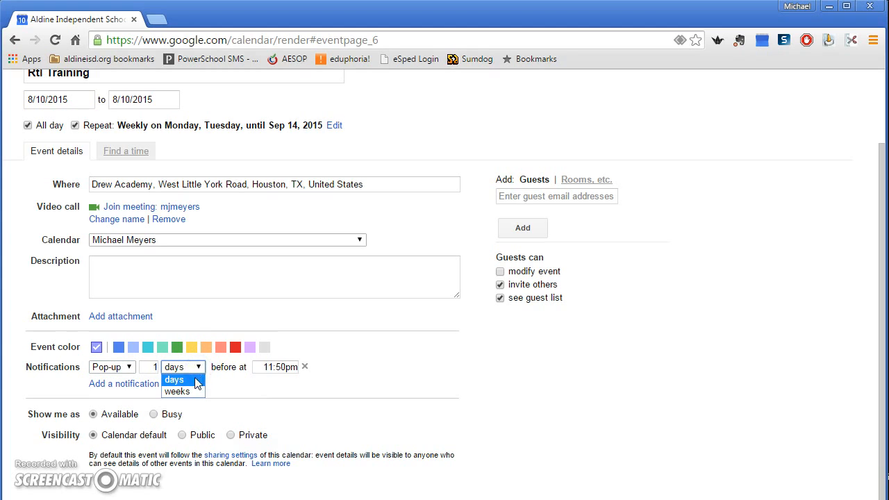
left_click(194, 384)
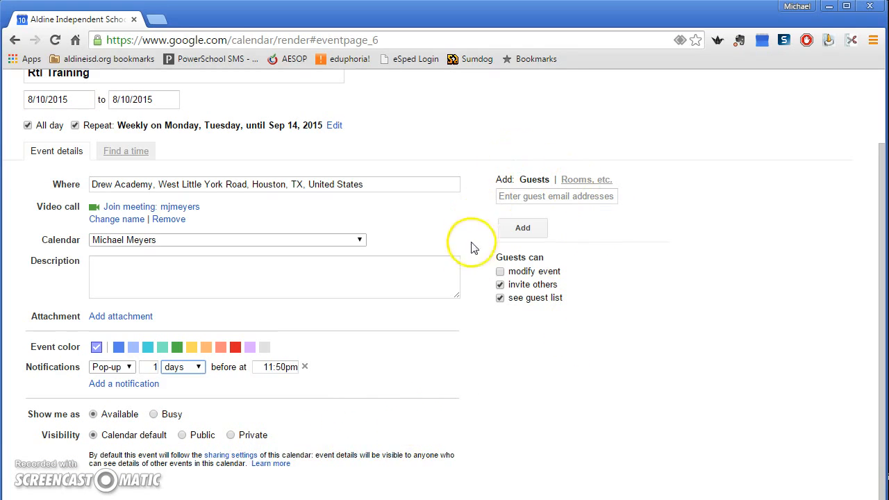
Step: Search the guest suggestions for "D" and add the first suggested contact to the event
left_click(580, 199)
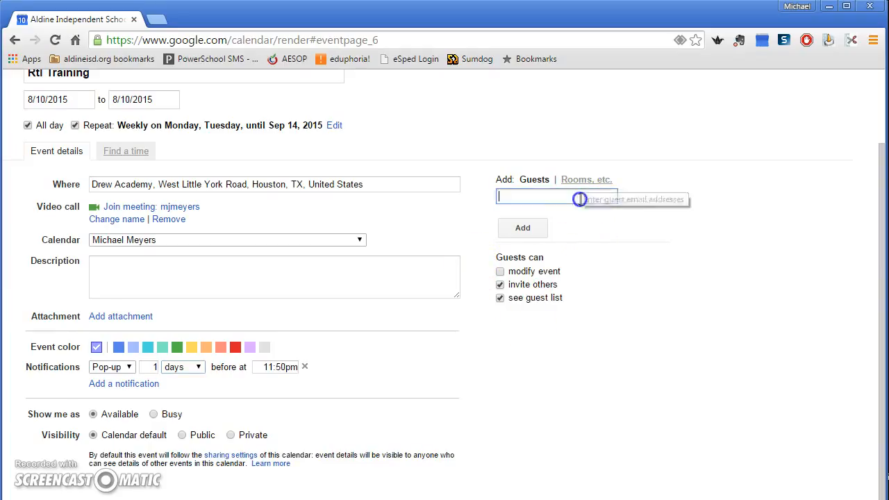
left_click(514, 177)
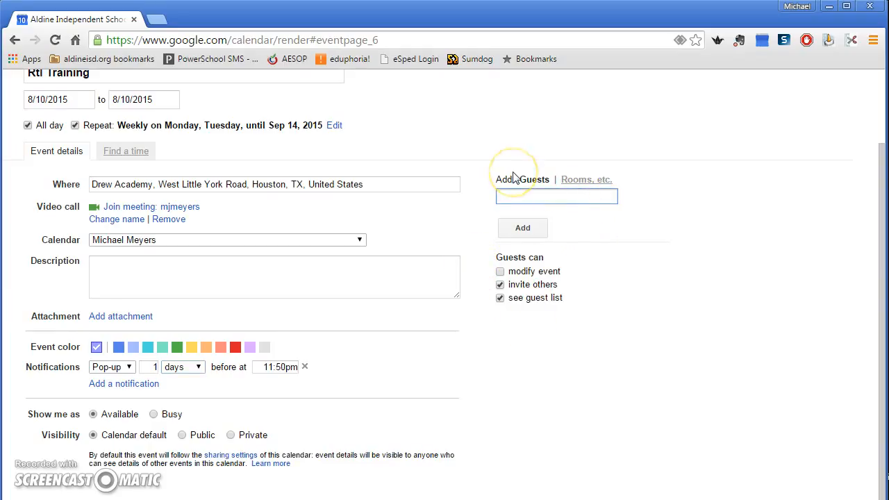
type("D")
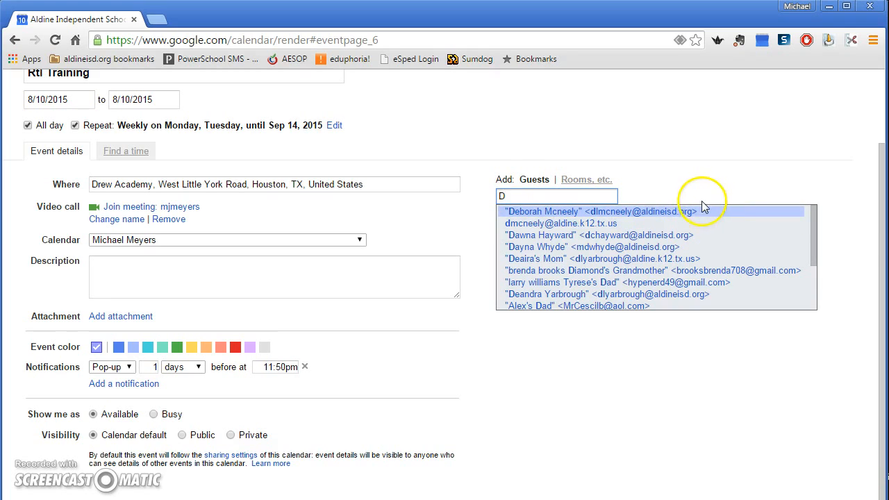
left_click(679, 214)
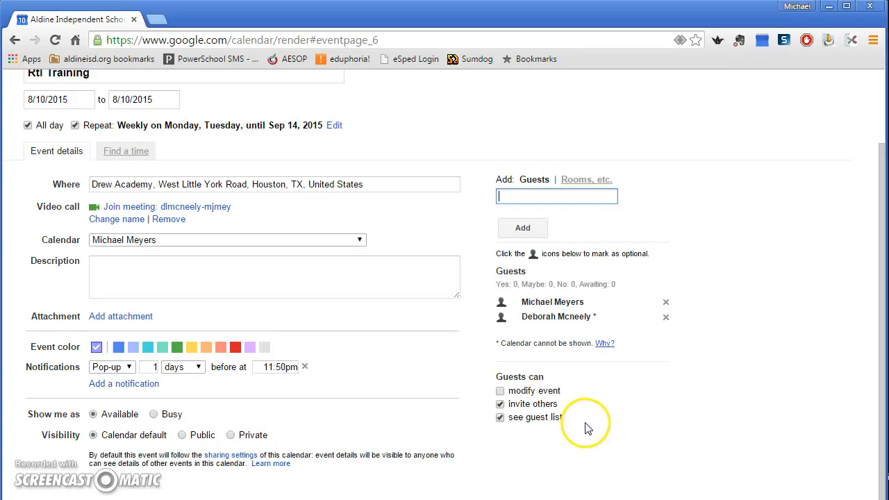
Step: Save the RtI Training event without sending invitations to the guests
scroll(573, 382, "up", 2)
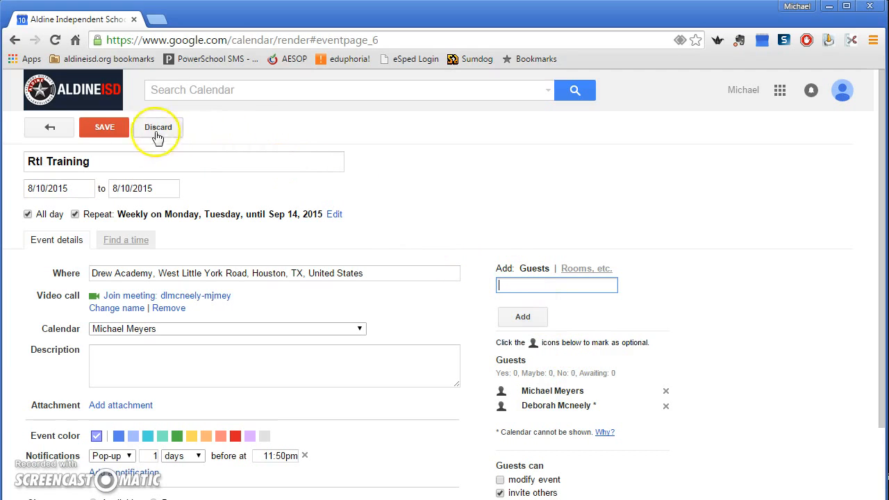
left_click(106, 131)
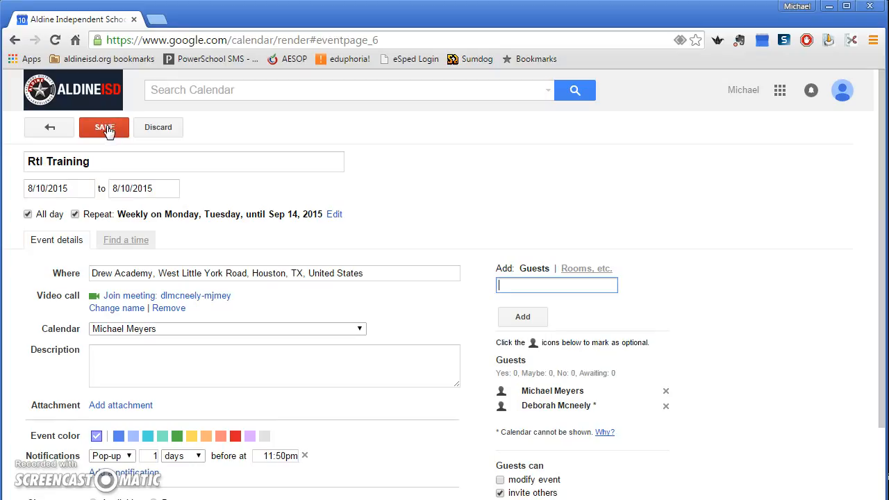
left_click(106, 131)
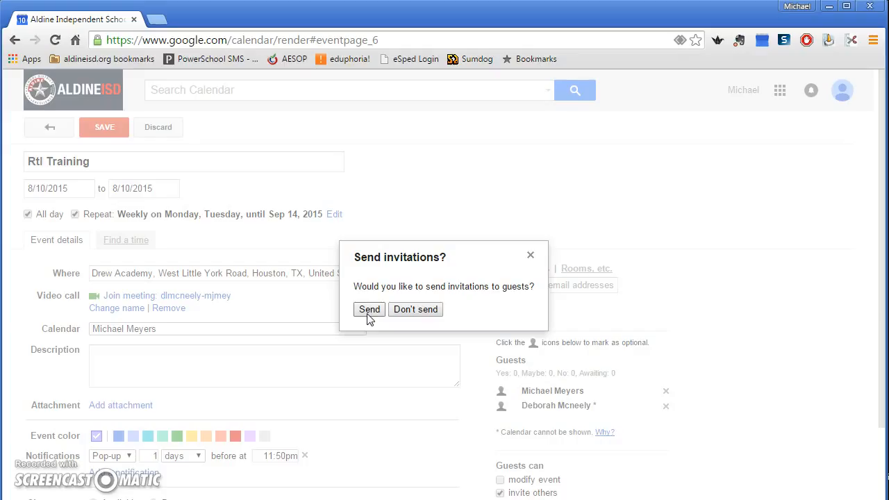
left_click(419, 313)
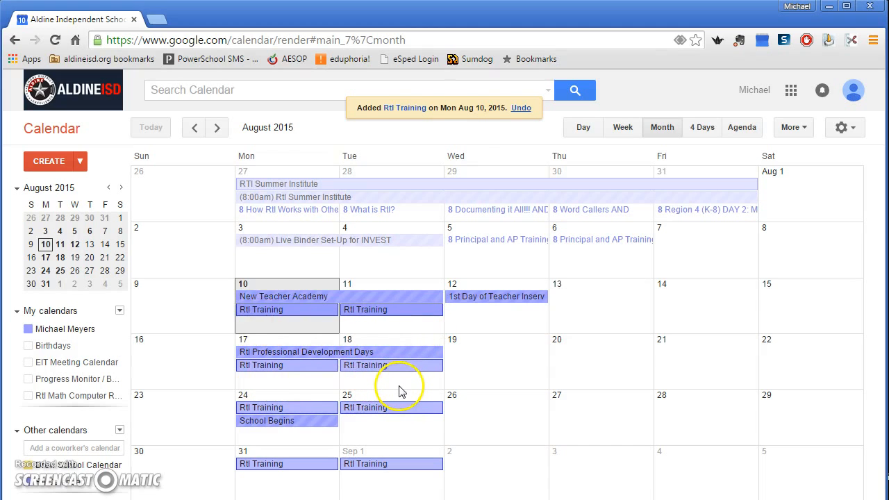
Step: Open the August 10 RtI Training event for editing, review its details and save it unchanged
left_click(272, 314)
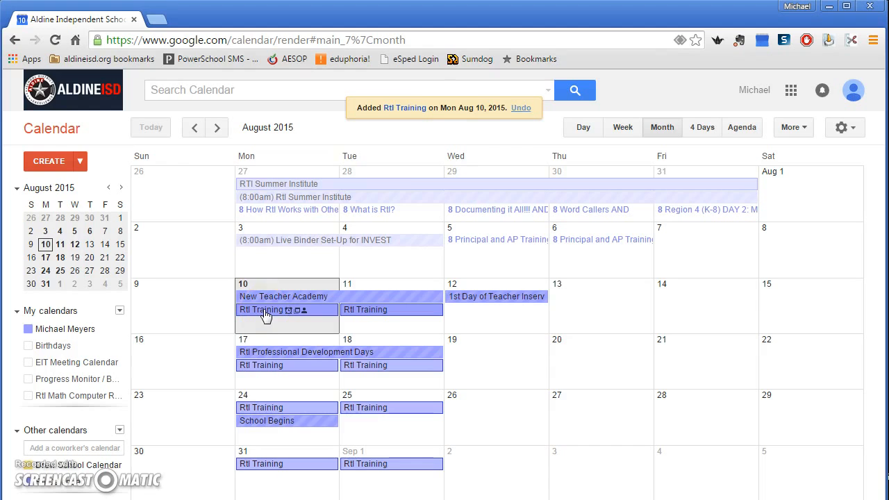
left_click(265, 315)
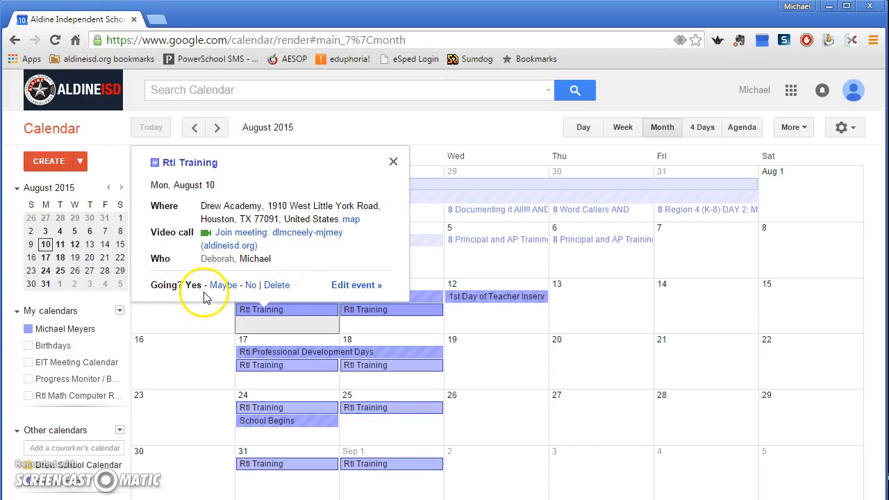
left_click(351, 288)
left_click(351, 293)
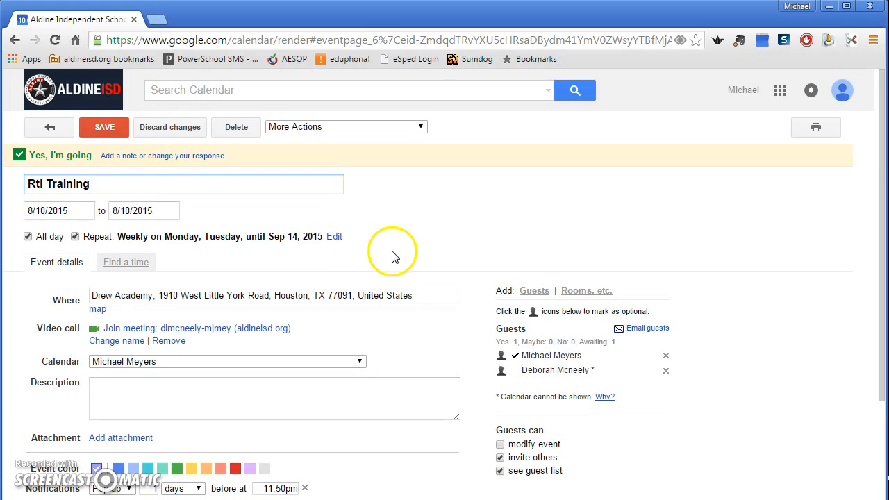
scroll(393, 253, "down", 2)
scroll(393, 253, "up", 2)
left_click(105, 129)
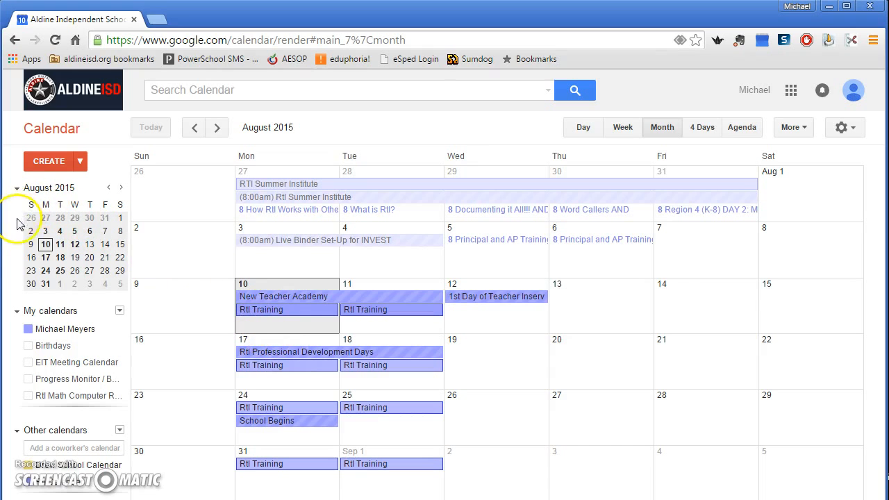
Step: Go to August 20, 2015, view that single day, and return to its full week
left_click(89, 257)
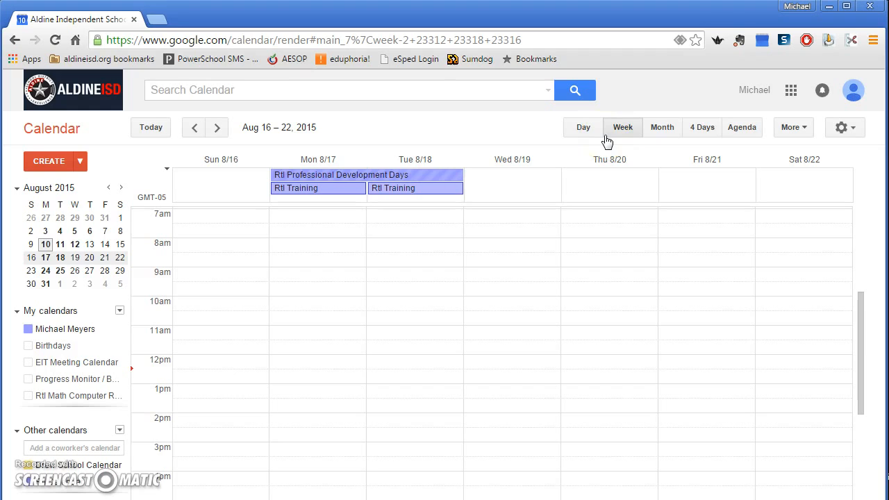
left_click(566, 140)
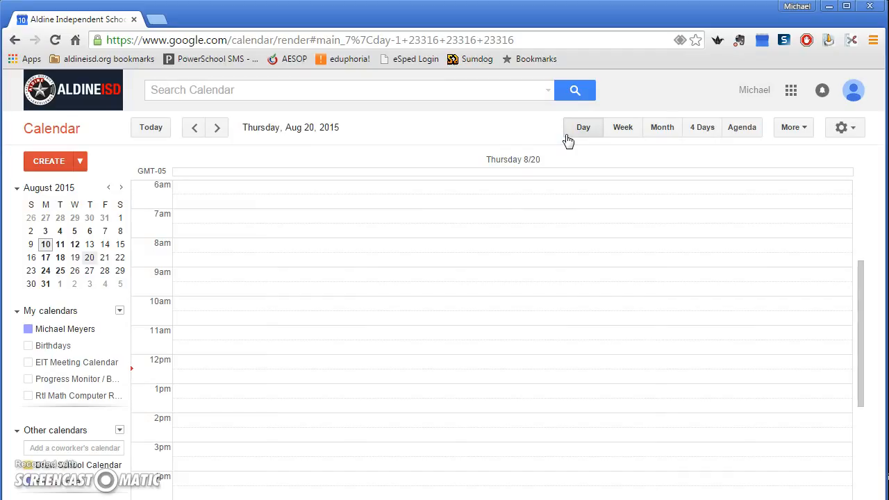
left_click(618, 126)
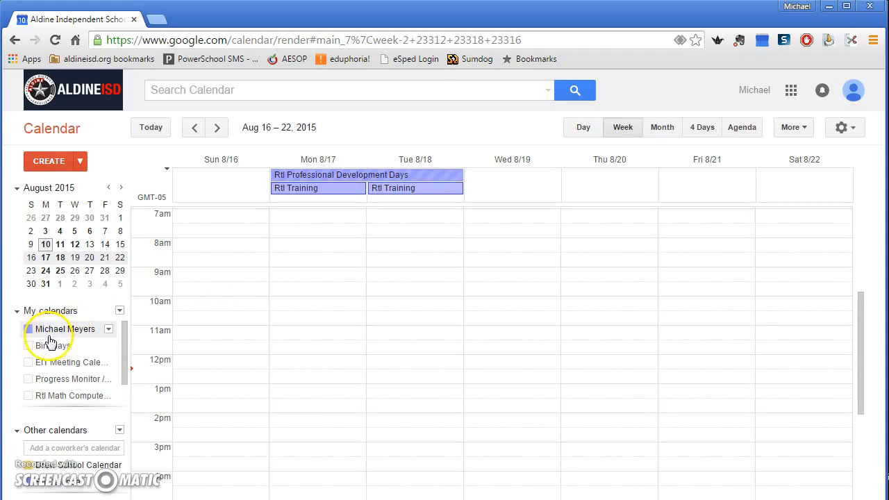
Step: Show the Birthdays, EIT Meeting, Progress Monitor, RtI Math and RtI Reading calendars, and show Tasks briefly before hiding it again
left_click(29, 346)
left_click(28, 363)
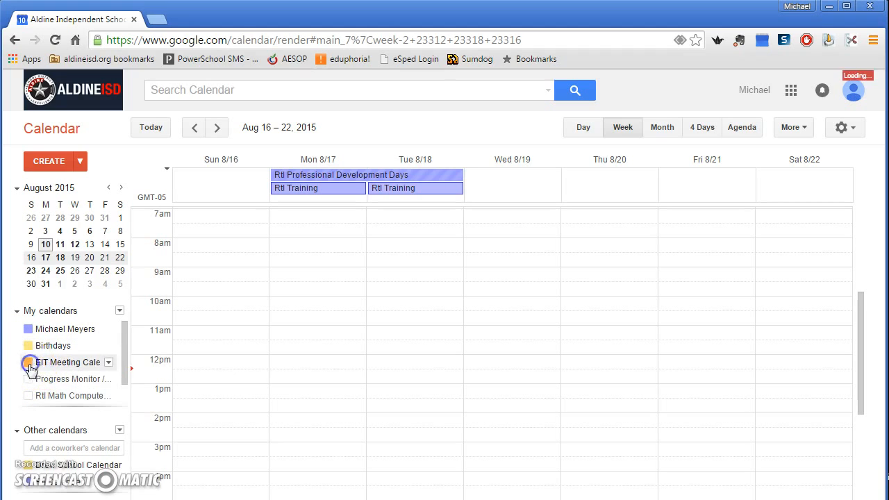
left_click(28, 379)
left_click(28, 395)
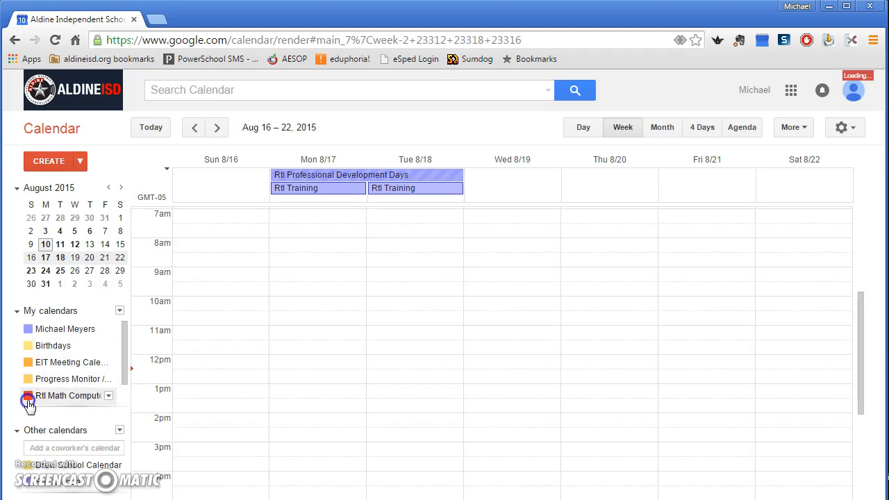
left_click_drag(125, 347, 114, 375)
left_click(29, 382)
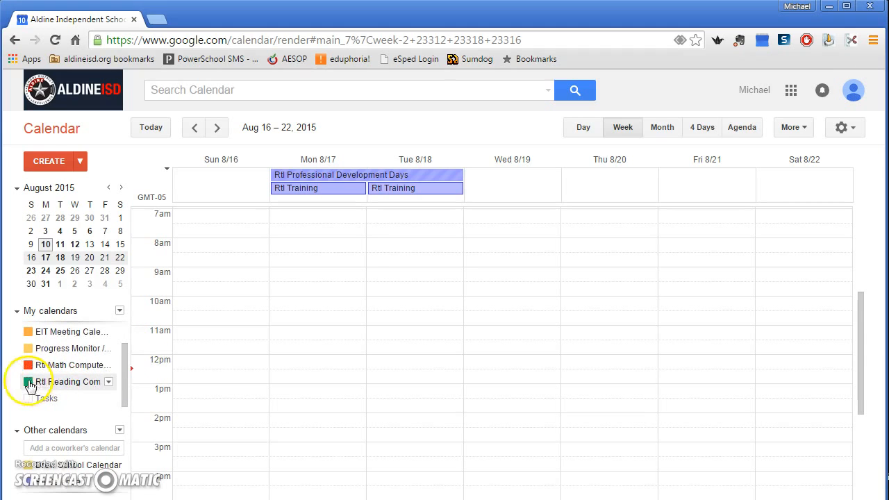
left_click(29, 399)
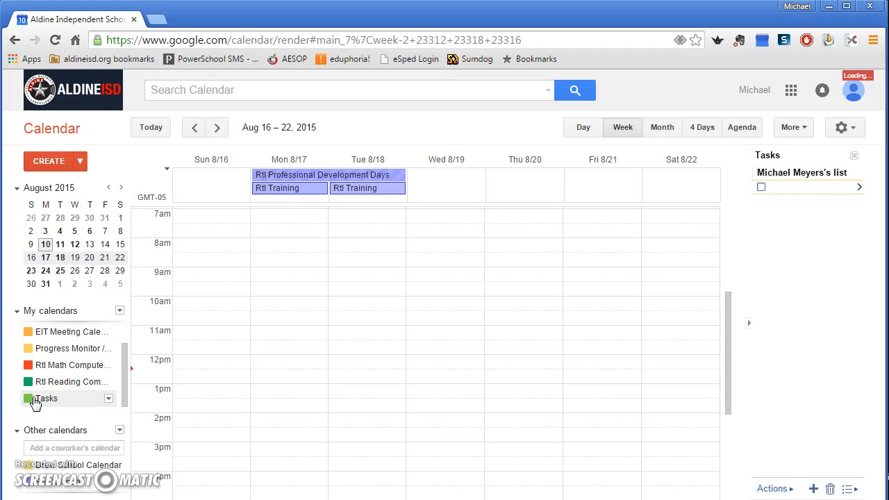
left_click(28, 400)
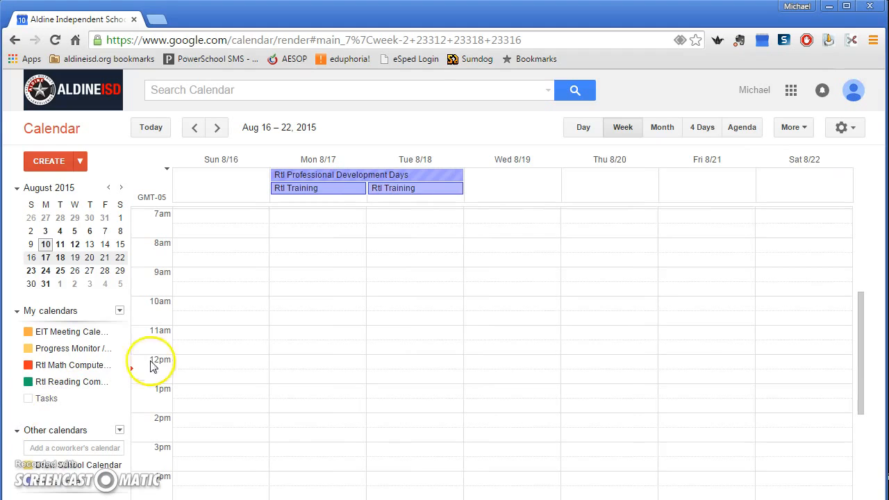
left_click_drag(124, 359, 145, 329)
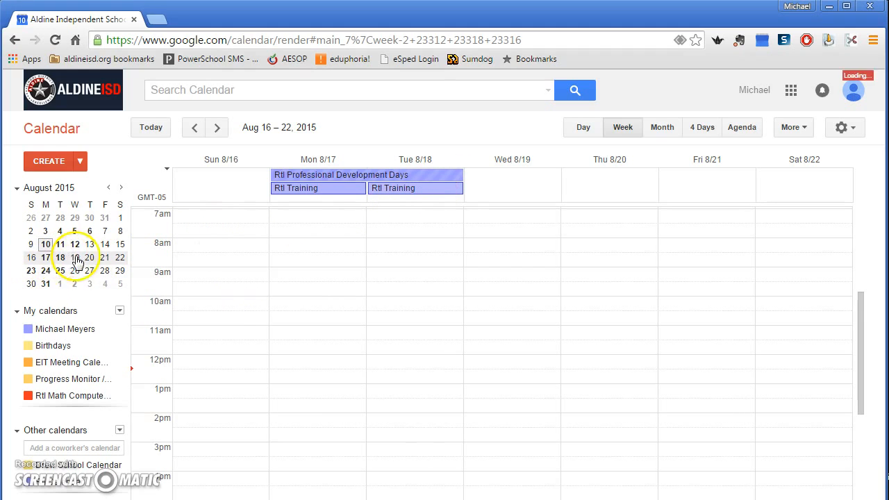
Step: View the weeks containing September 14, 7 and 21, 2015, and return to the week of September 14
left_click(121, 187)
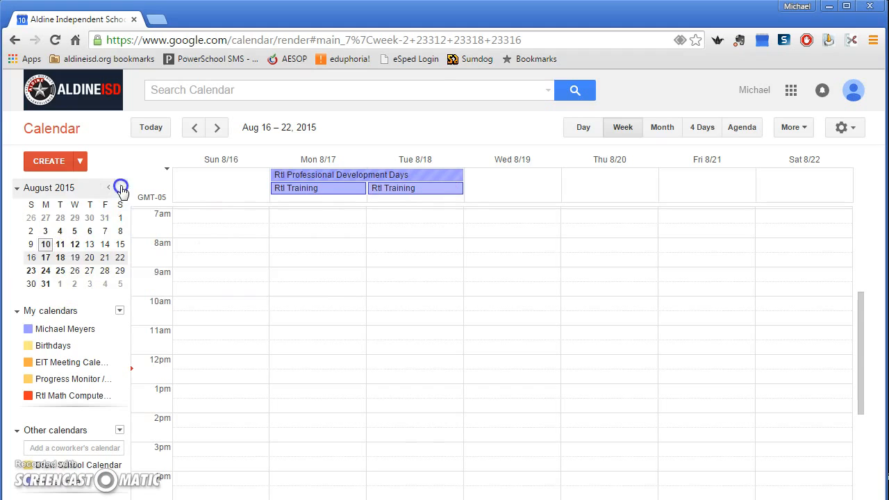
left_click(47, 247)
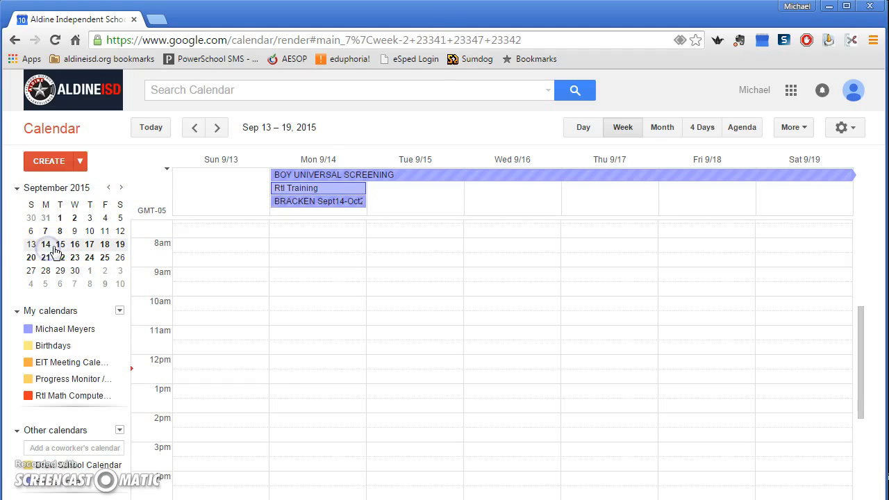
left_click(45, 235)
left_click(46, 245)
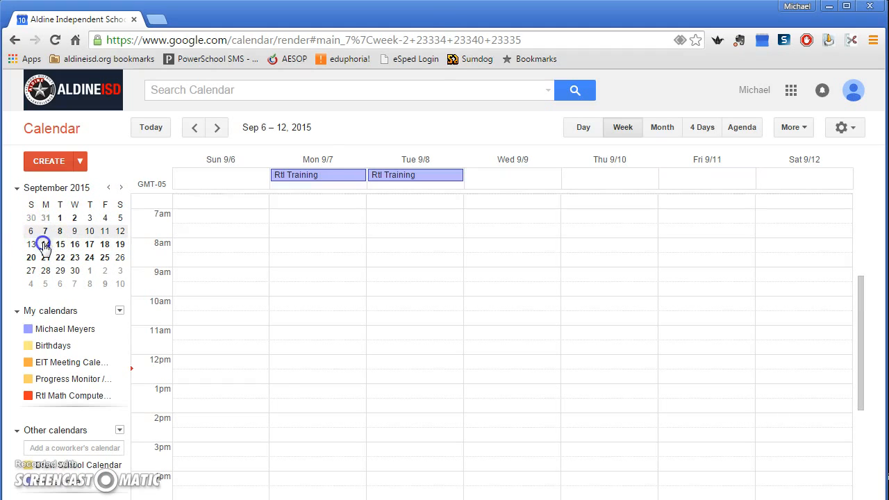
left_click(46, 257)
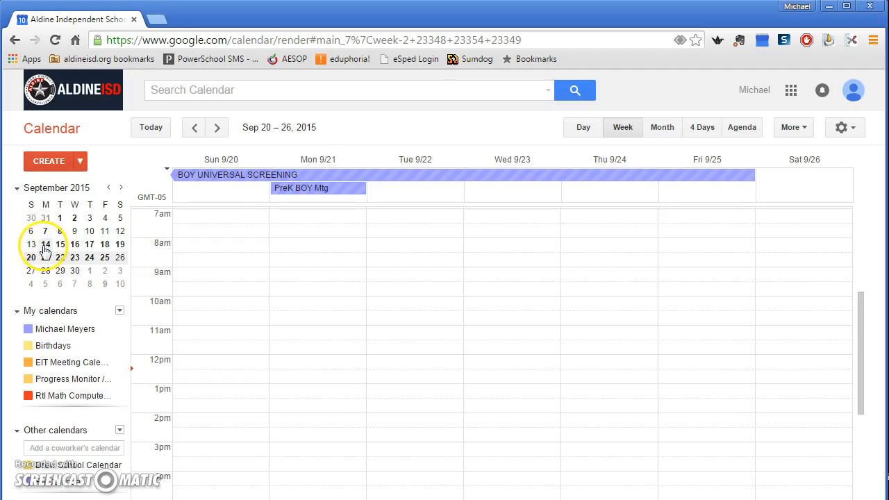
left_click(46, 245)
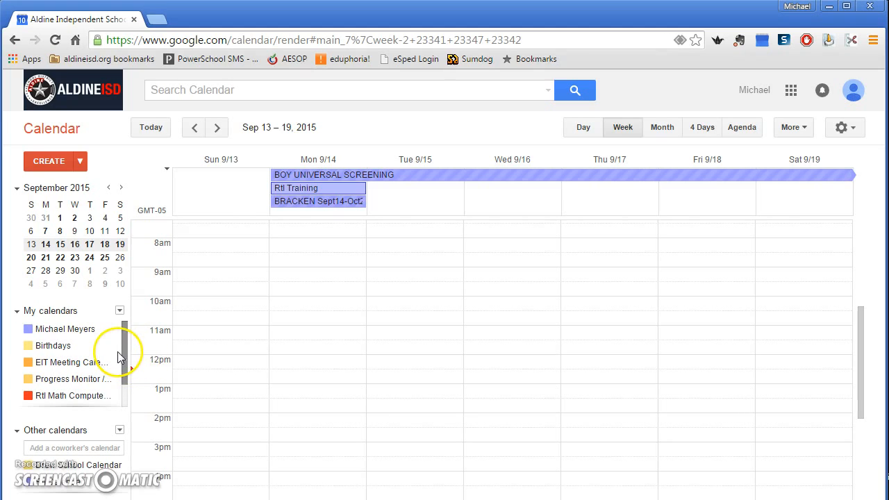
Step: View the options and color choices for the Birthdays calendar, leaving them as they are
mouse_move(127, 345)
left_mouse_down()
mouse_move(119, 372)
mouse_move(123, 341)
mouse_move(114, 344)
left_mouse_up()
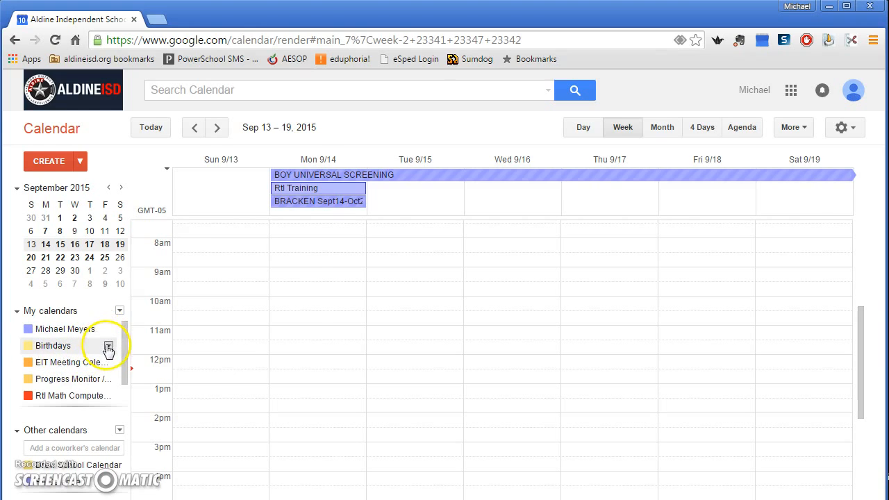
left_click(108, 346)
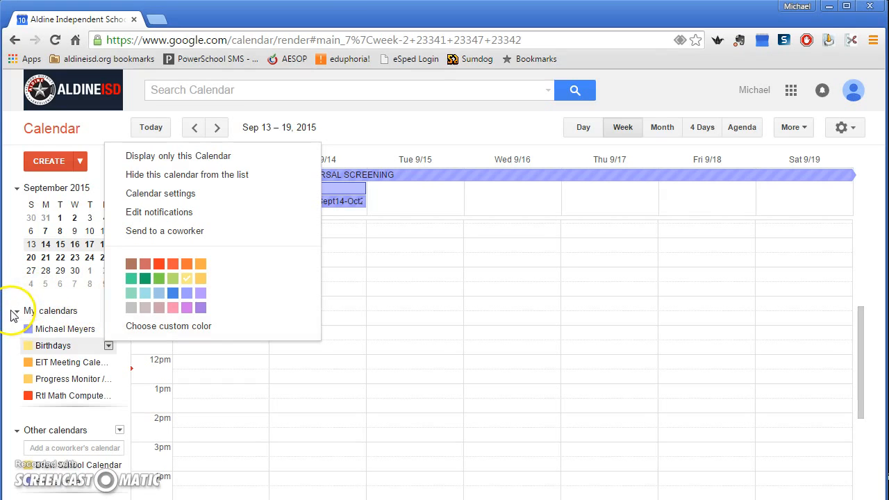
left_click(8, 340)
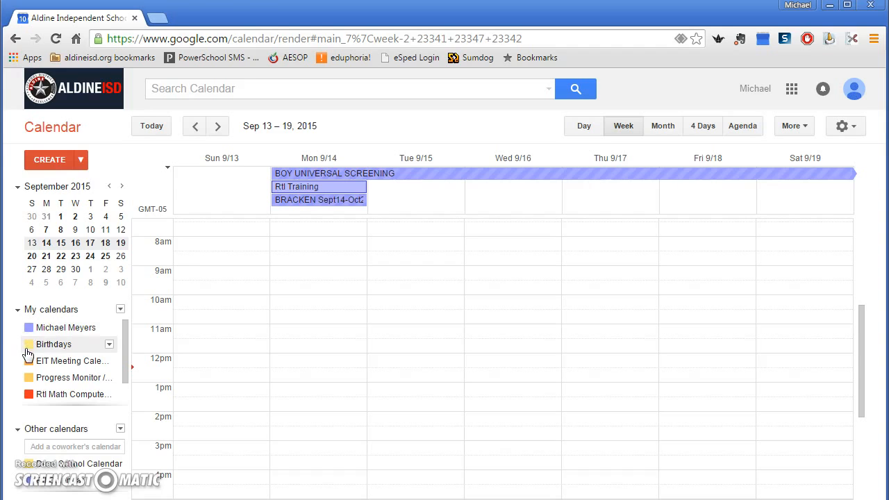
Step: Hide the Birthdays, EIT Meeting, Progress Monitor and RtI Math calendars
left_click(29, 344)
left_click(31, 344)
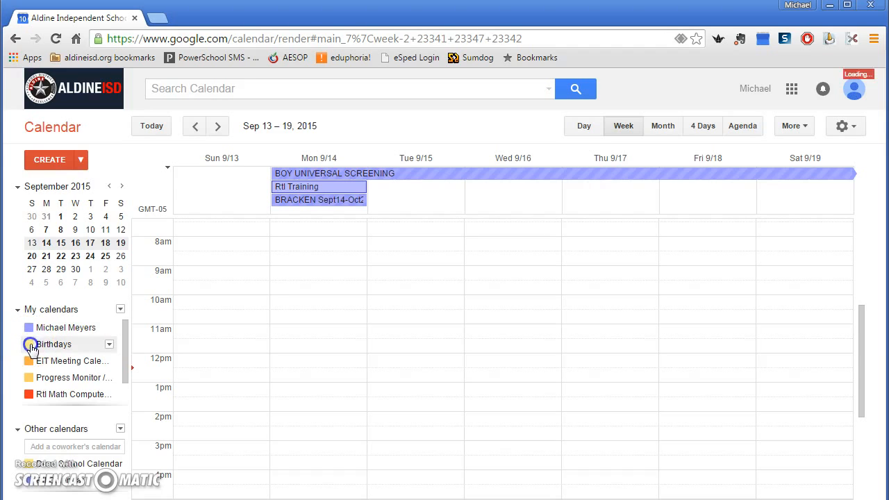
left_click(28, 345)
left_click(28, 363)
left_click(28, 378)
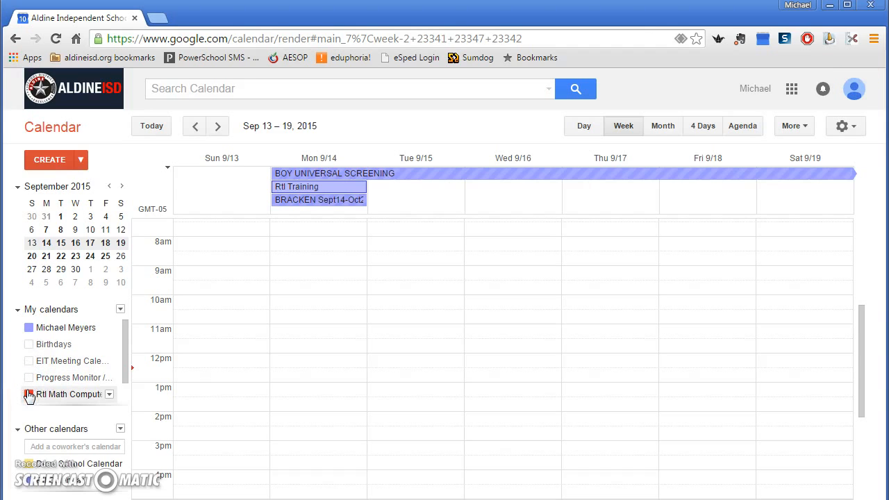
left_click(27, 395)
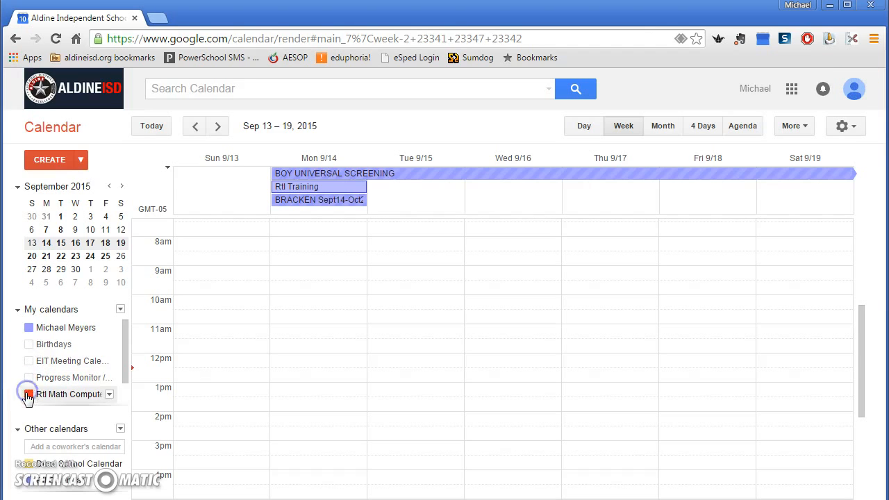
Step: Hide and show the account owner's personal calendar to compare the week's events, leaving it hidden
left_click(30, 332)
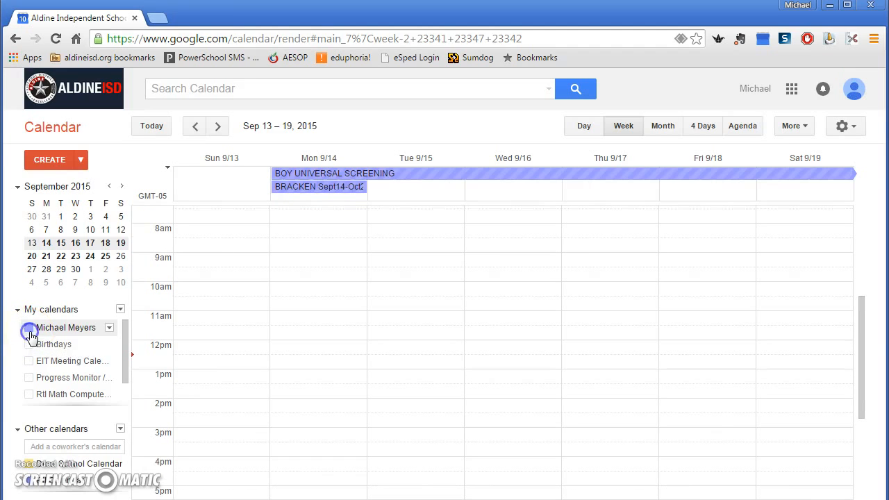
left_click(29, 332)
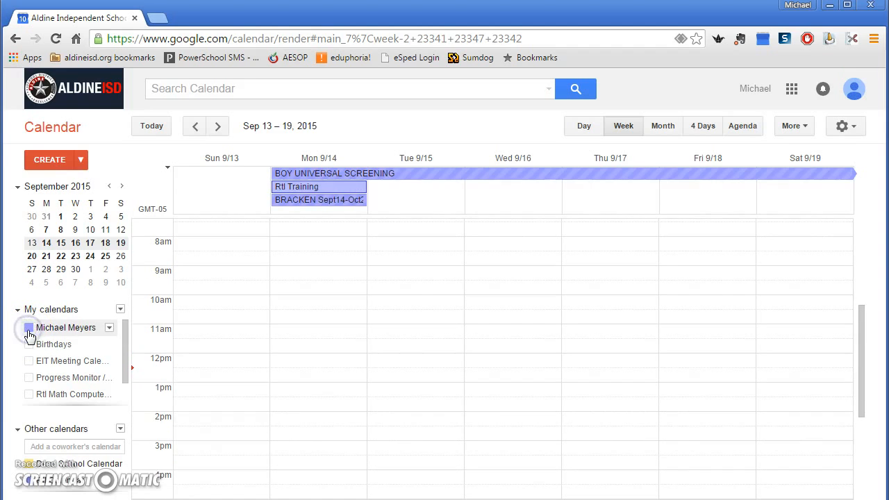
left_click(29, 332)
left_click(28, 332)
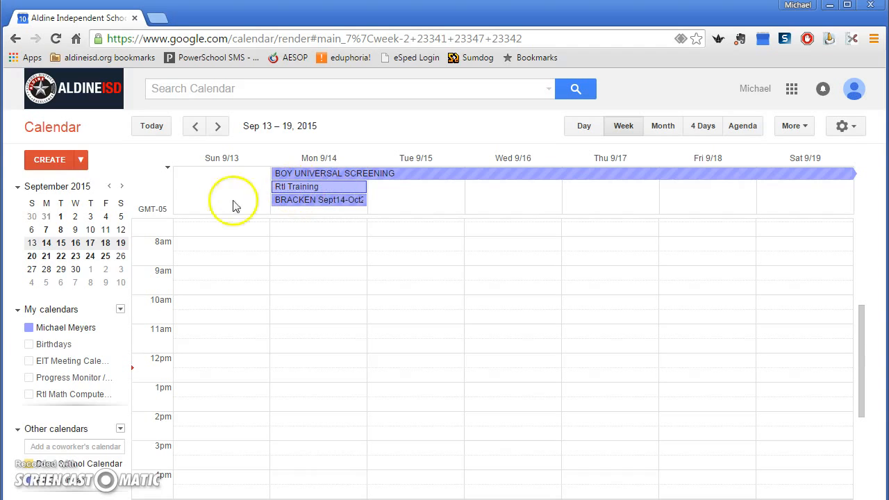
left_click(31, 327)
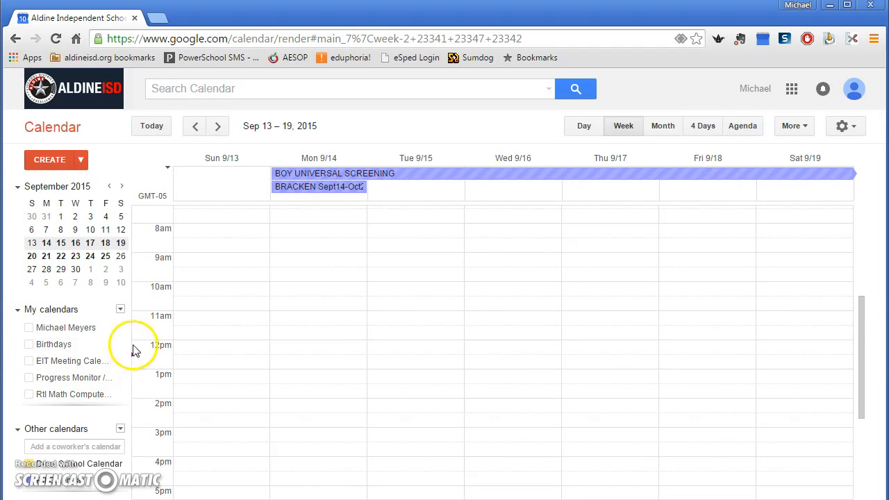
Step: Hide the RtI Reading calendar and collapse the Other calendars list, keeping Tasks hidden
left_click_drag(123, 344, 121, 381)
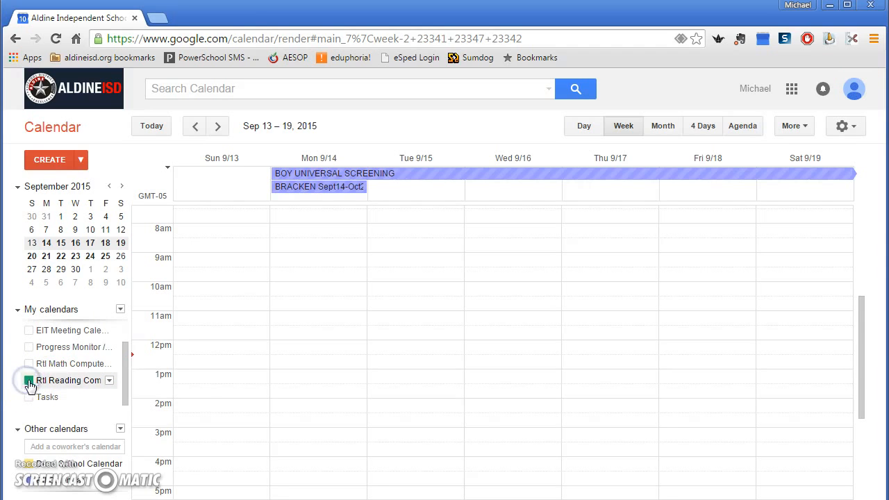
scroll(495, 284, "up", 3)
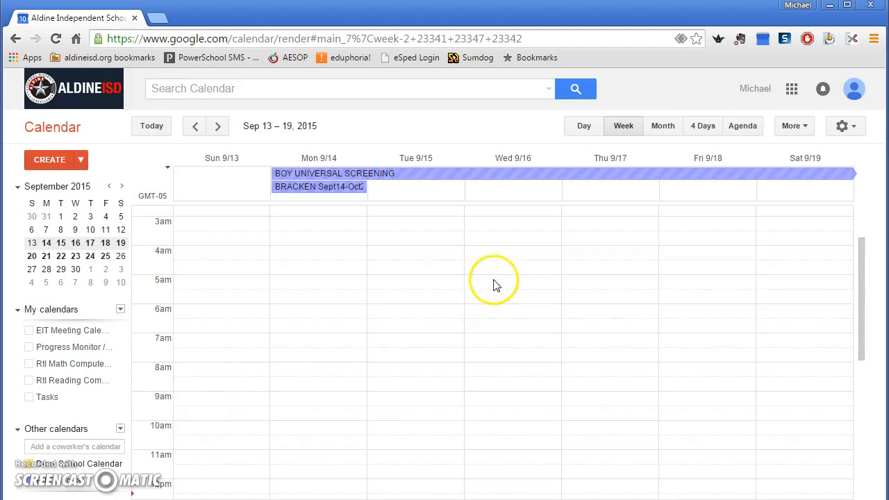
scroll(495, 300, "up", 2)
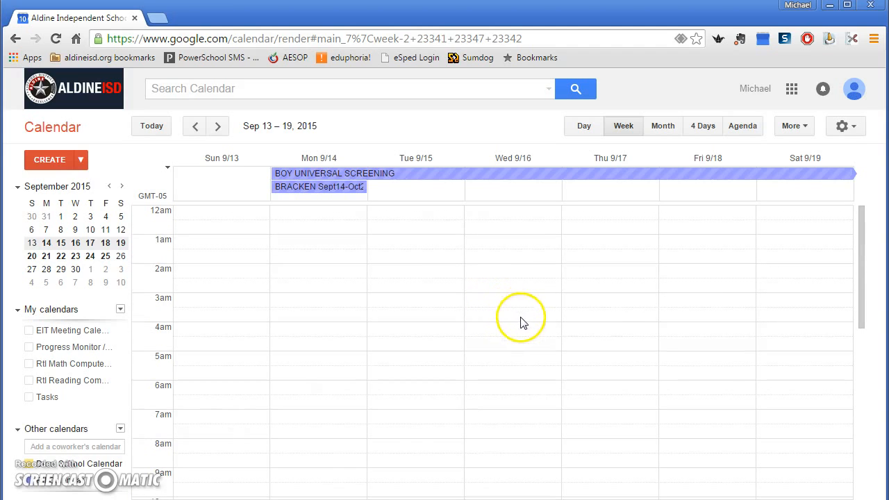
double_click(114, 429)
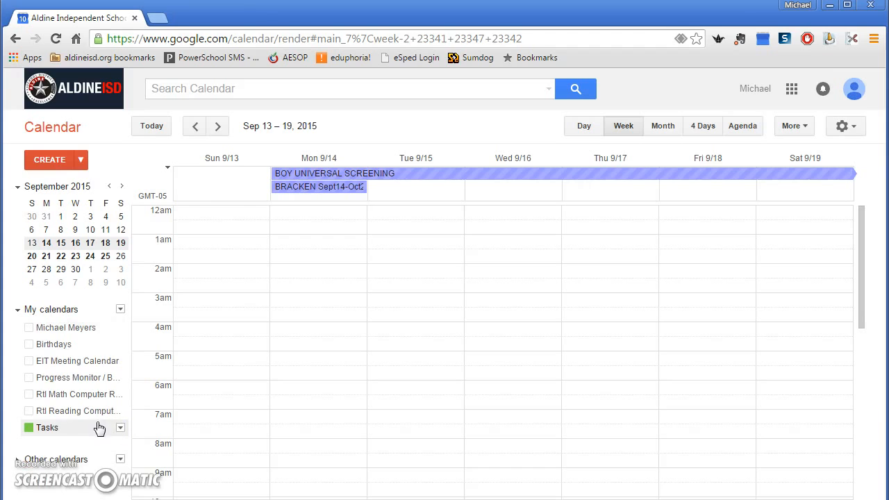
left_click(111, 426)
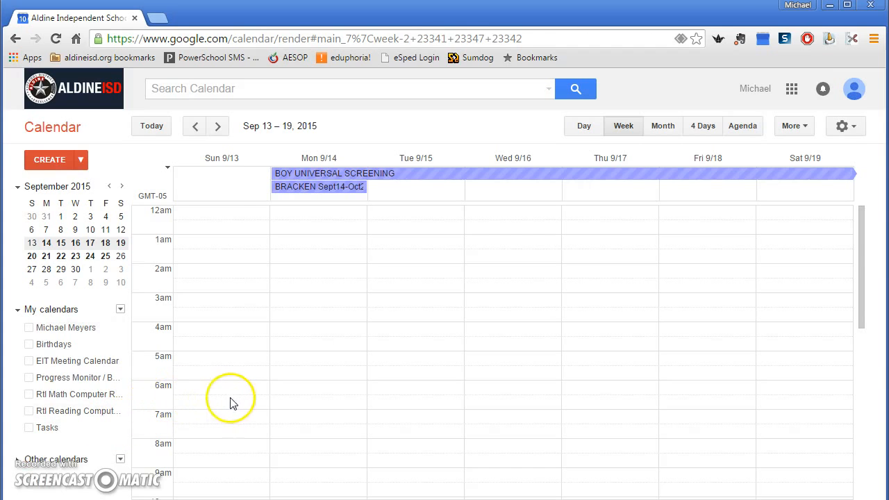